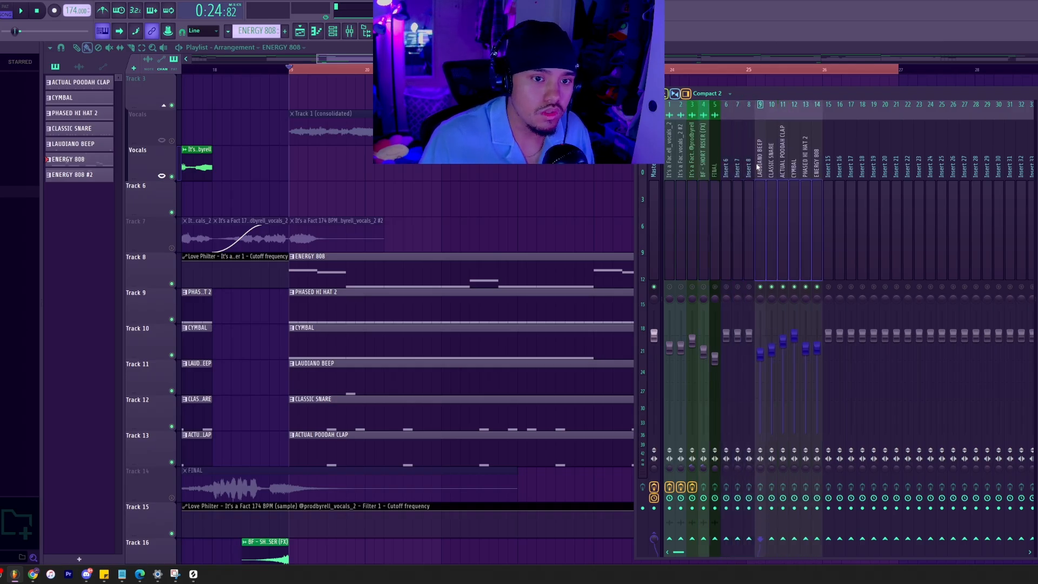
Reposition the mixer so the Master track's effect slots are in view.
click(760, 200)
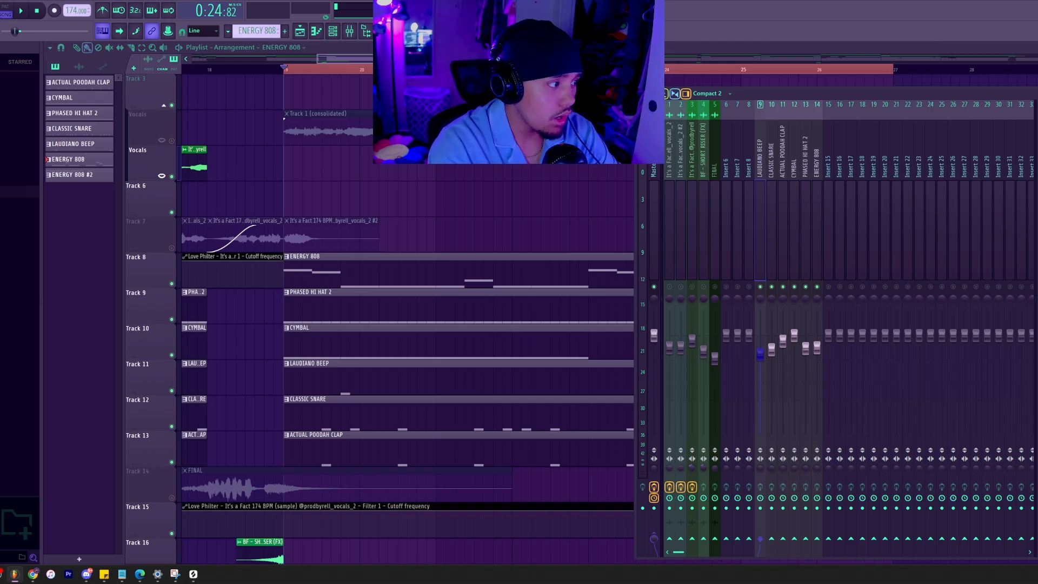
key(F9)
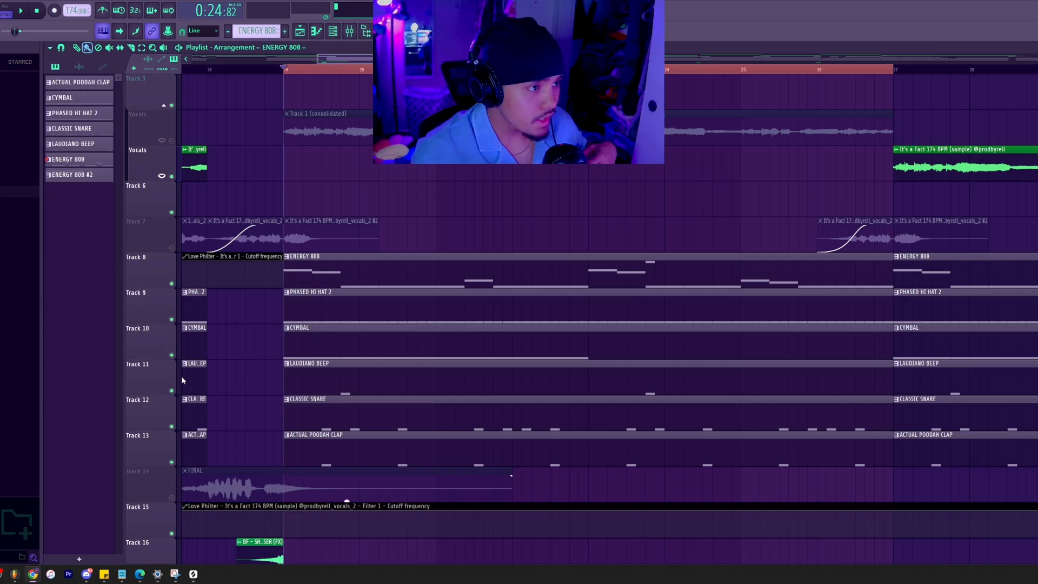
click(349, 31)
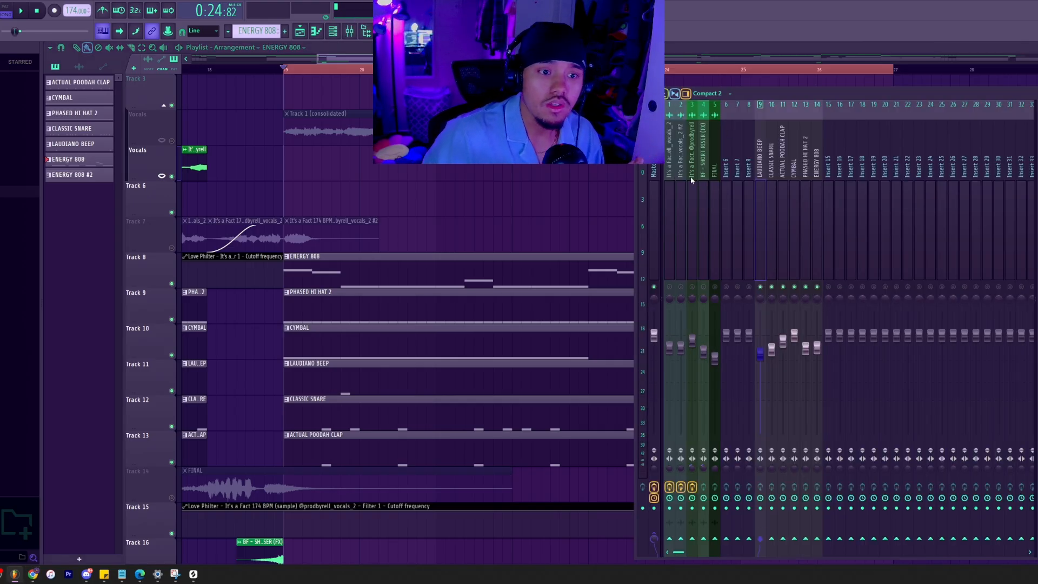
drag(981, 97, 771, 96)
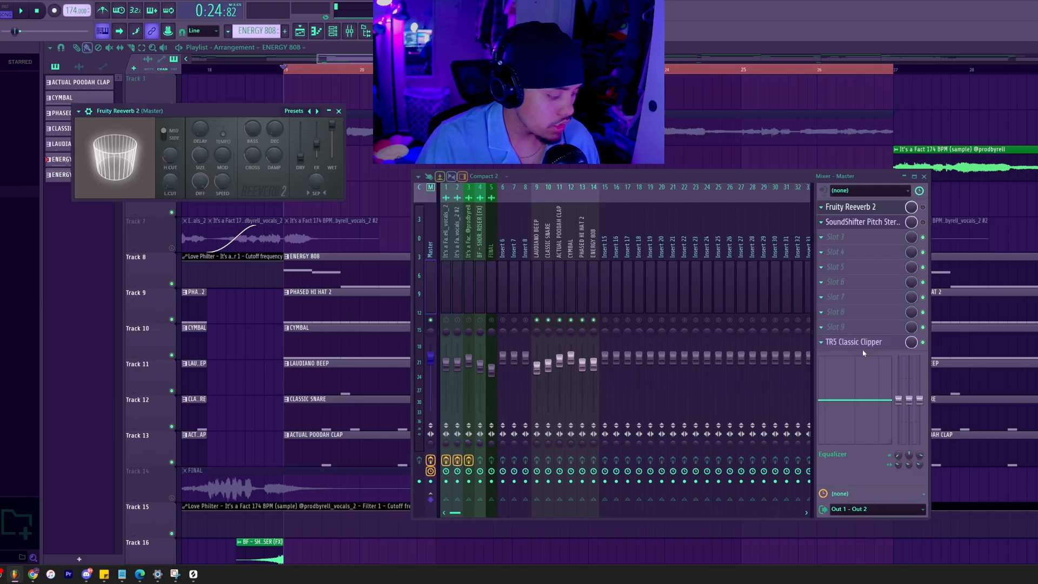
key(Escape)
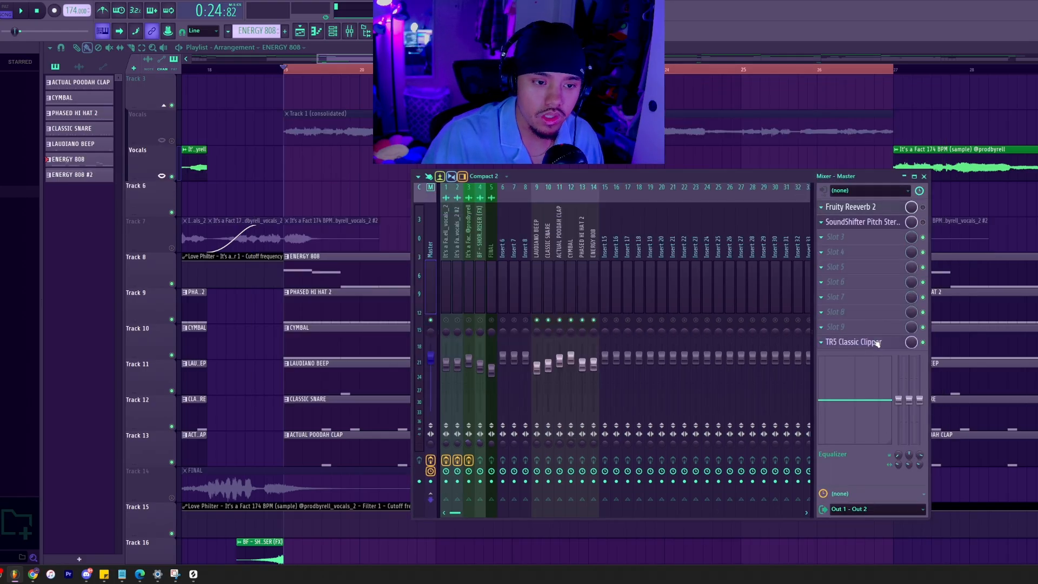
Examine the TR5 Classic Clipper and its gain, slope and output settings on the Master track.
click(854, 341)
drag(319, 223, 370, 230)
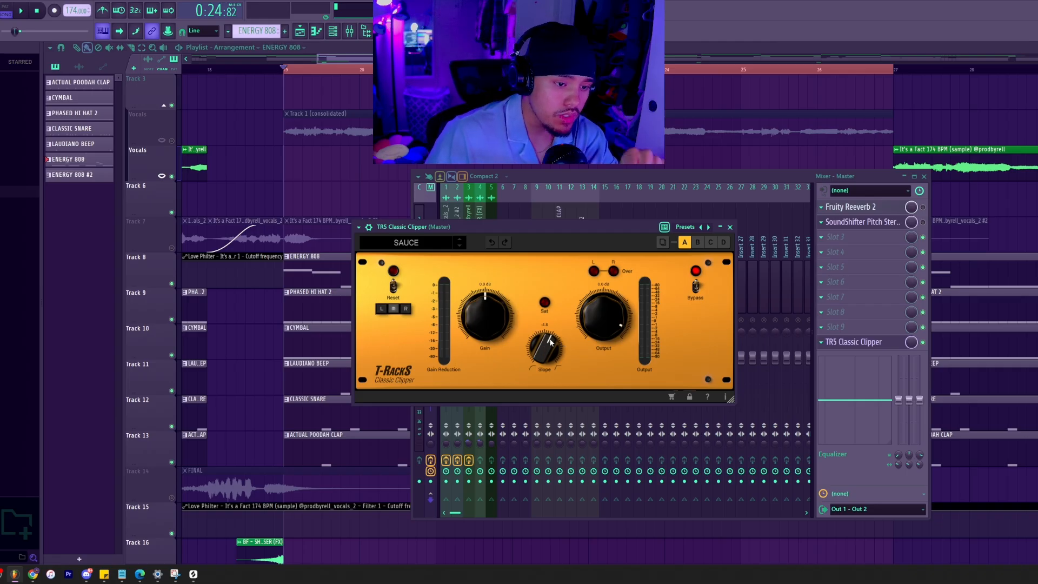
click(729, 227)
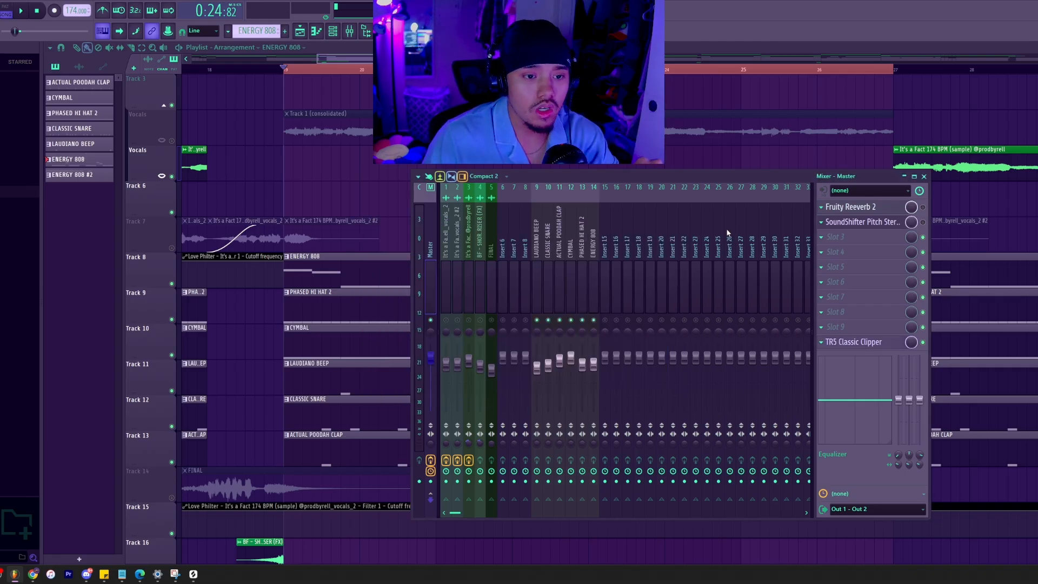
click(865, 344)
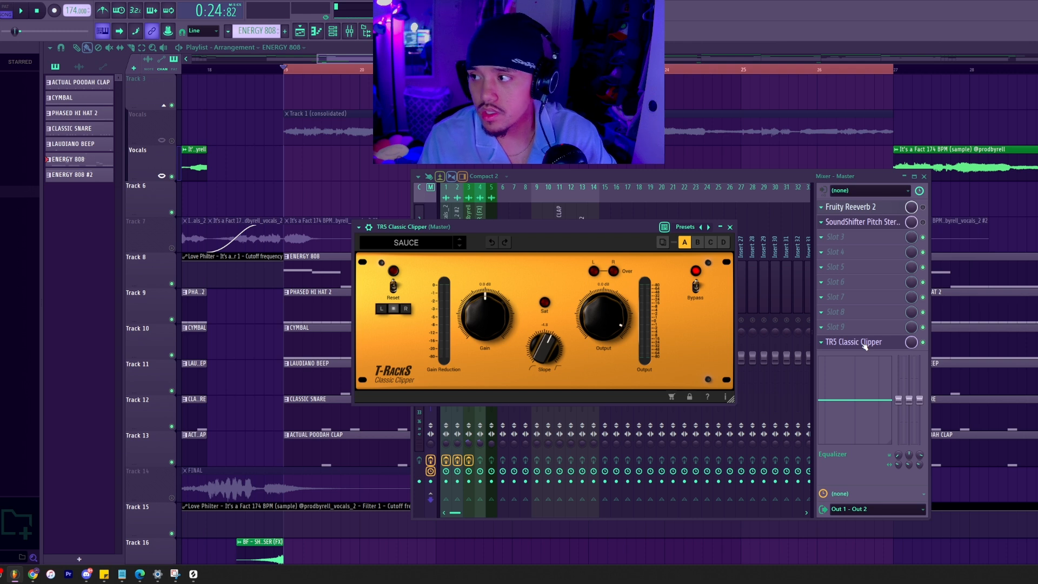
click(859, 342)
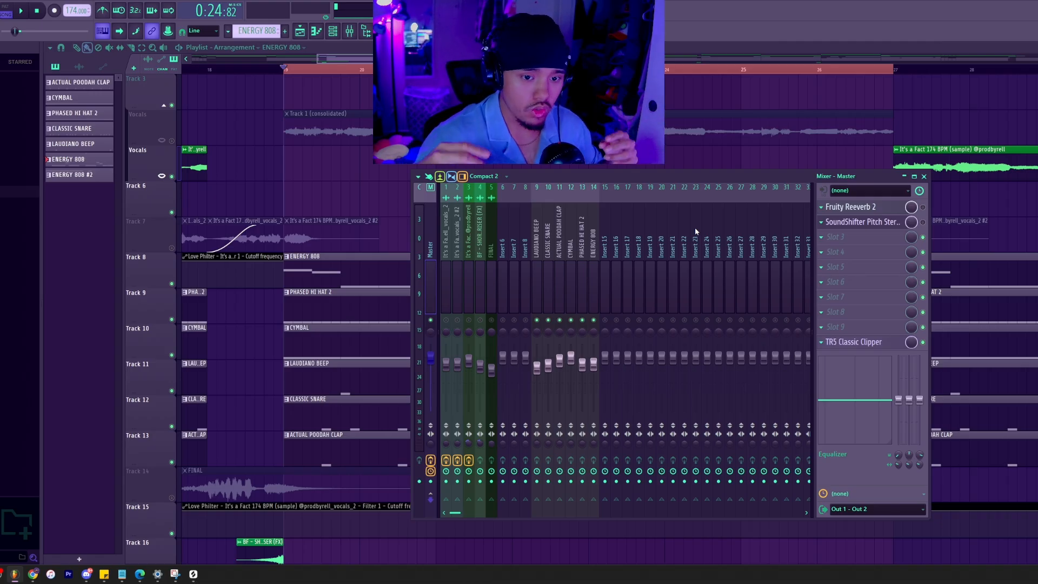
click(873, 342)
click(874, 344)
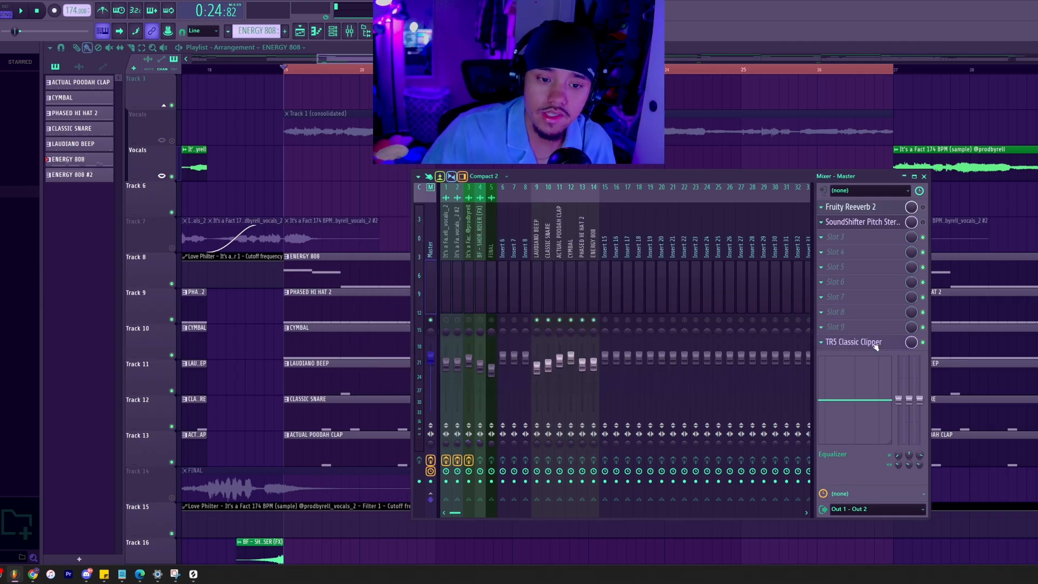
click(871, 342)
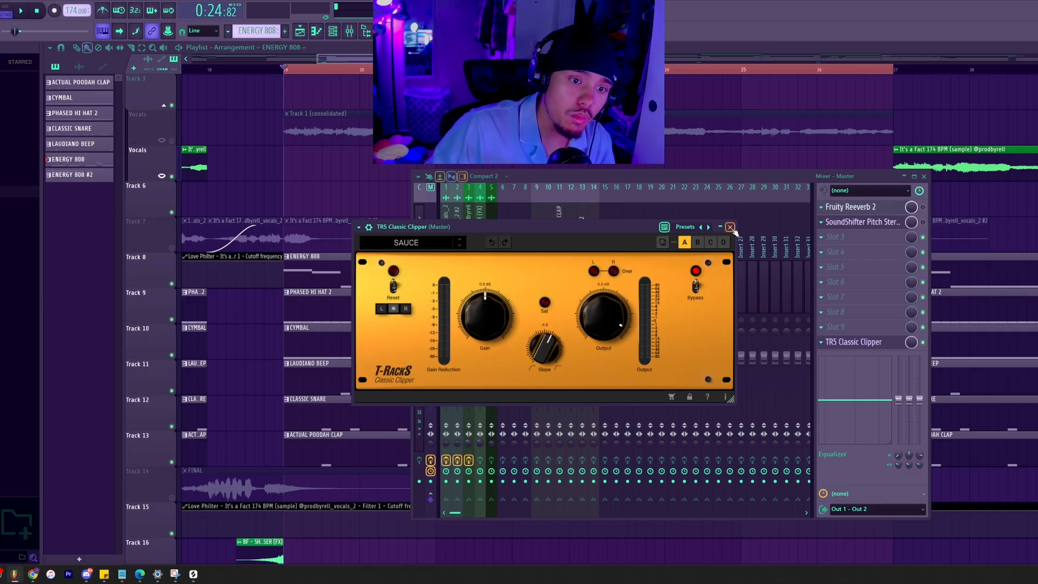
click(730, 227)
key(F9)
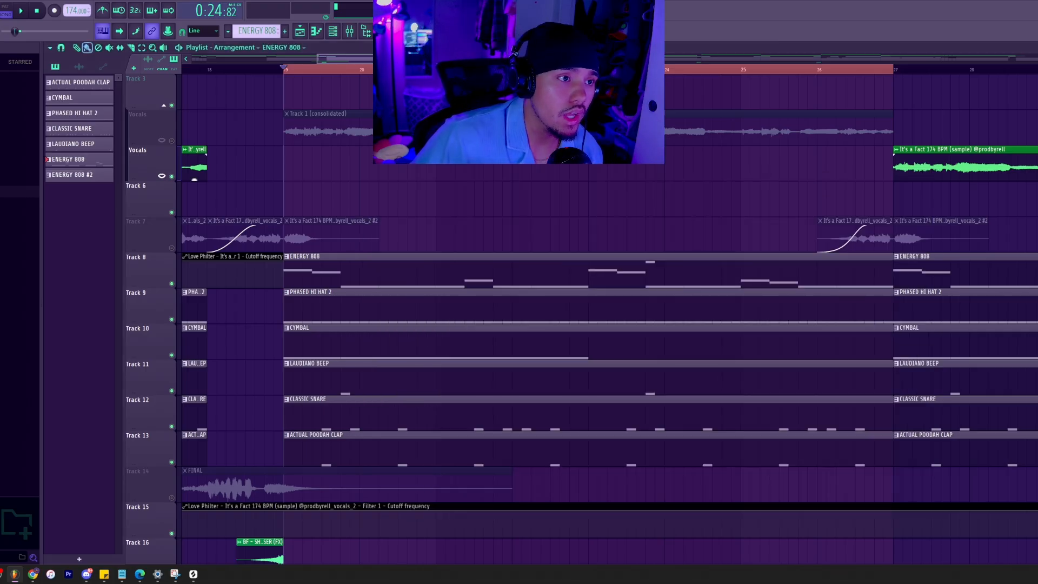
Reset the mixer volume faders of the six drum tracks, from LAUDIANO BEEP to ENERGY 808, to their default level.
click(349, 34)
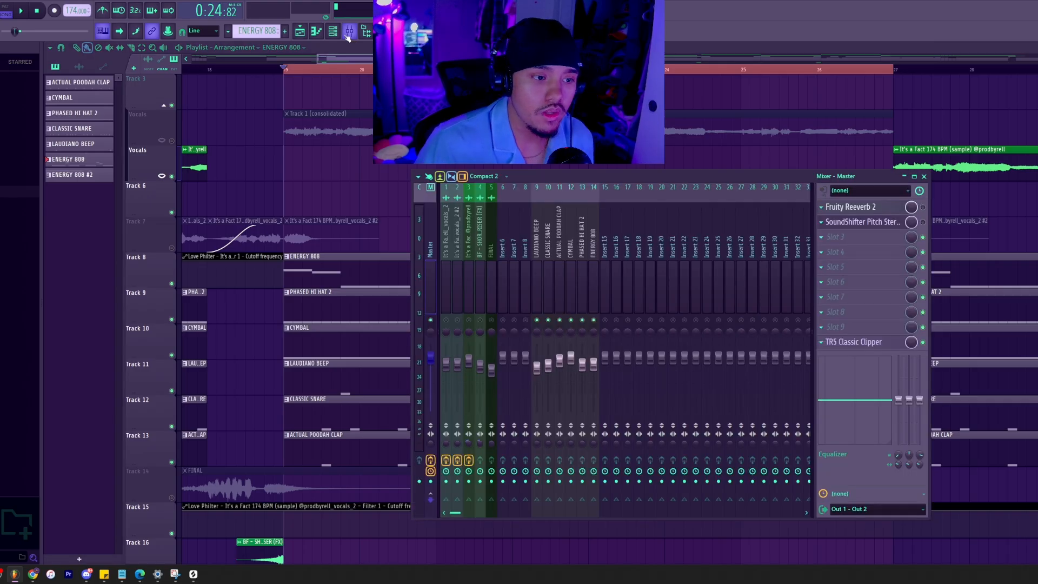
alt+click(538, 365)
alt+click(547, 366)
alt+click(559, 364)
alt+click(570, 364)
alt+click(582, 365)
alt+click(593, 365)
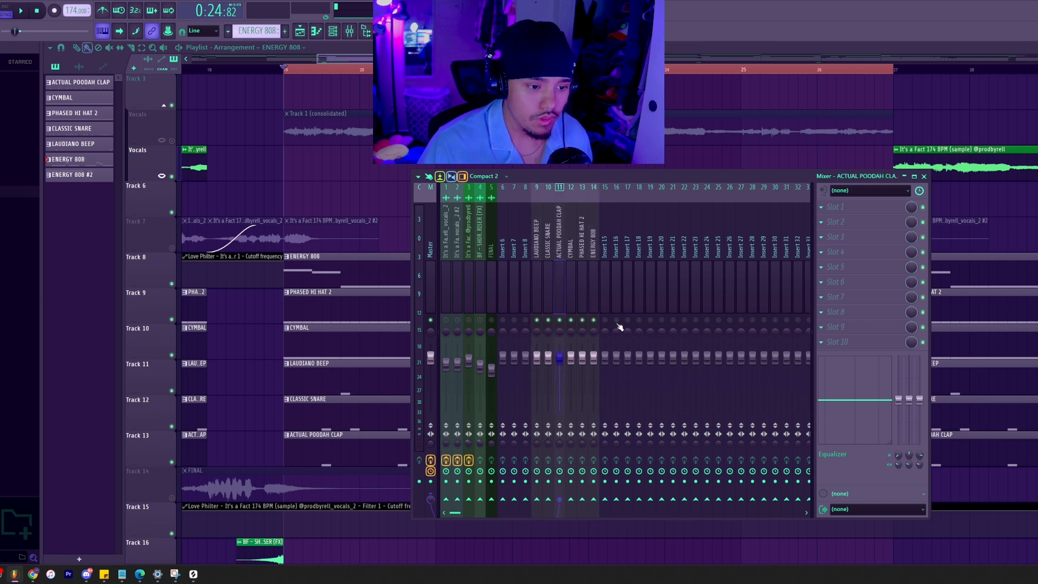
click(580, 285)
key(F9)
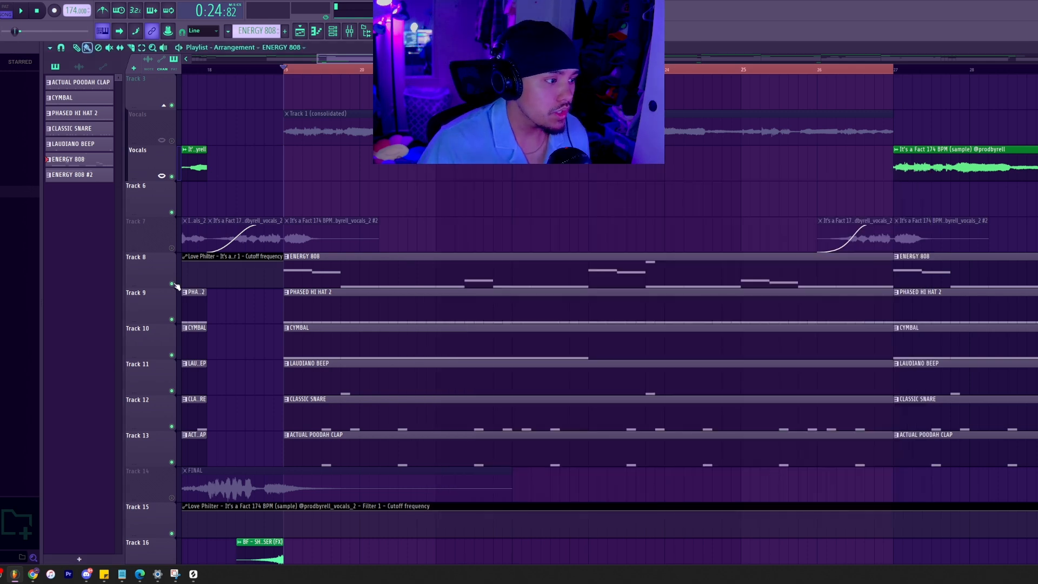
Mute every playlist track except drum and 808 tracks 8 to 13 and the Vocals track holding Track 1 (consolidated).
right_click(172, 284)
click(172, 320)
click(171, 355)
click(172, 391)
click(171, 426)
click(172, 462)
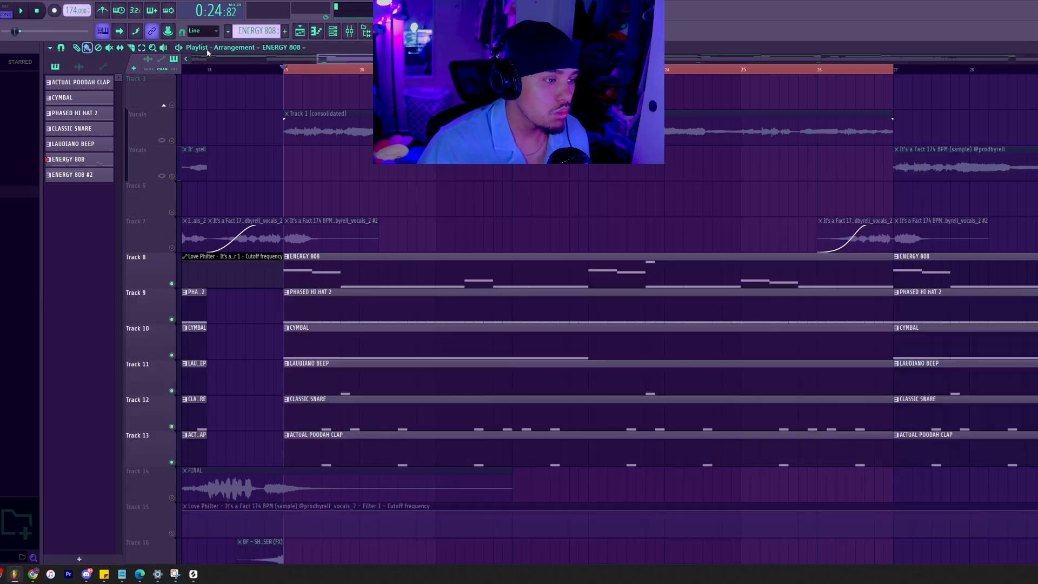
click(172, 141)
Compare the mixer track numbers assigned in the channel rack with the drum and 808 tracks in the mixer.
click(347, 31)
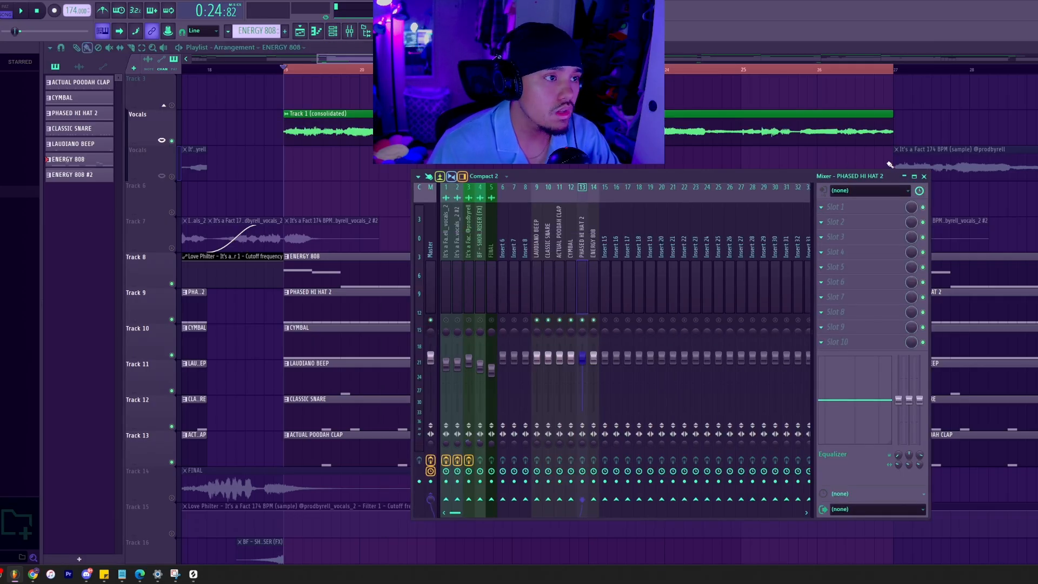
click(925, 177)
key(F6)
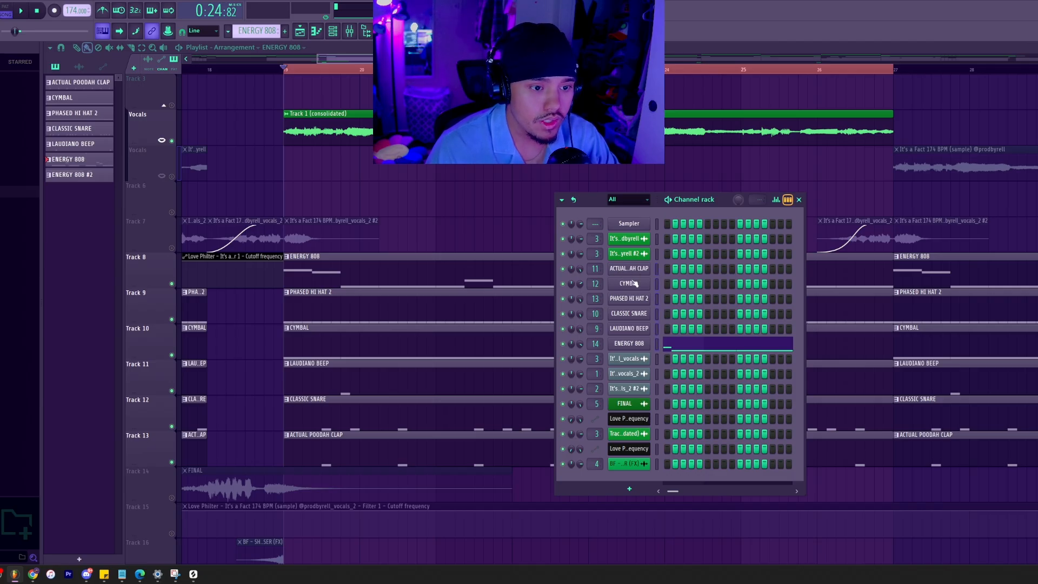
key(F9)
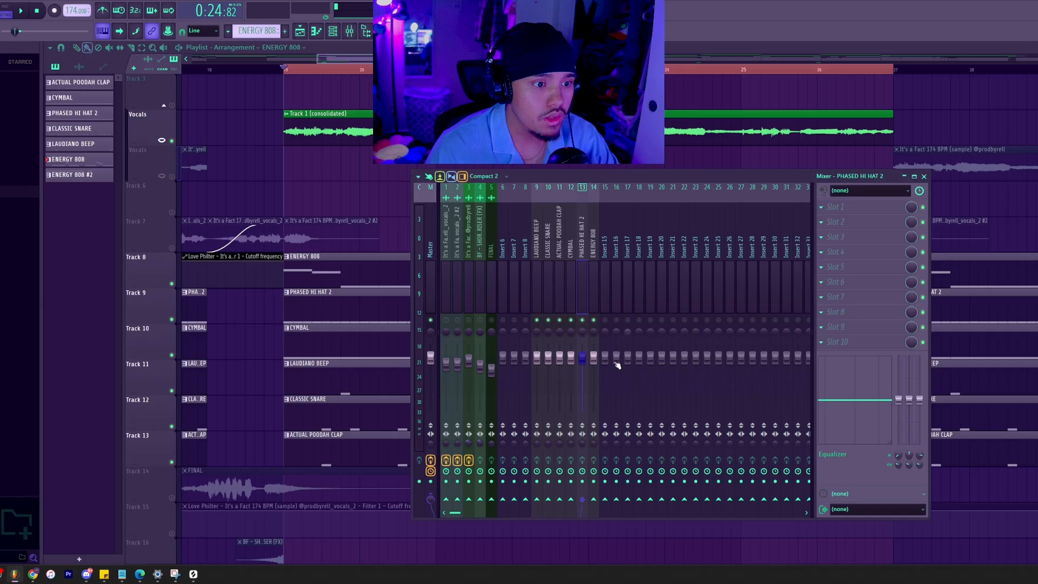
key(F9)
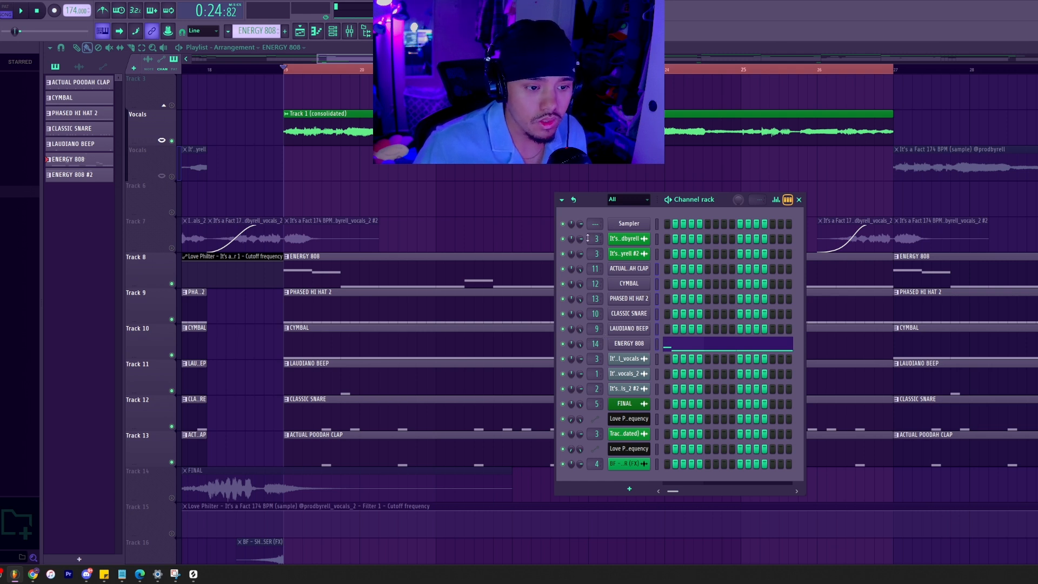
click(352, 32)
scroll(510, 180, down, 1)
click(352, 31)
click(352, 31)
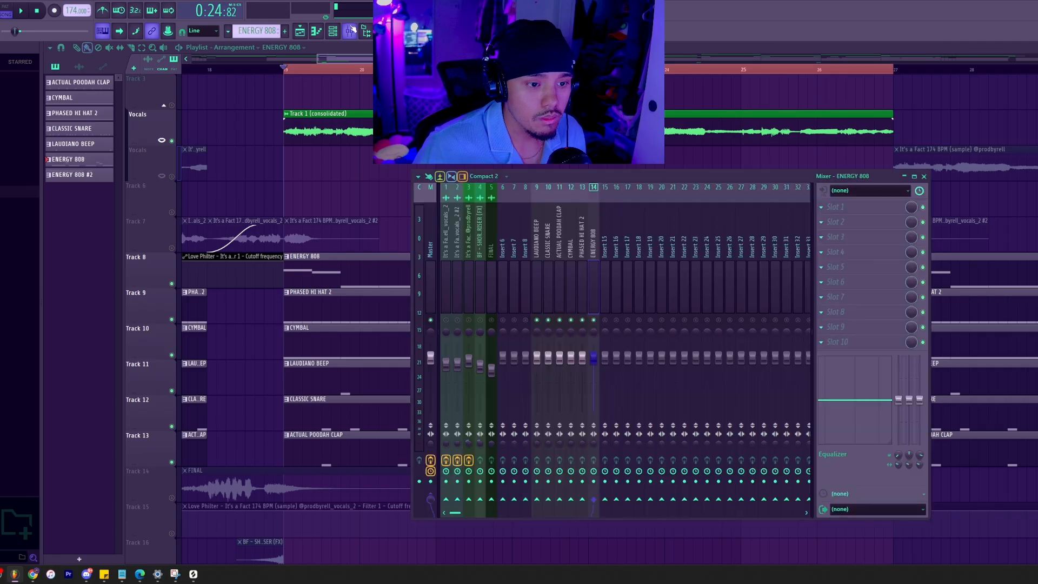
click(923, 176)
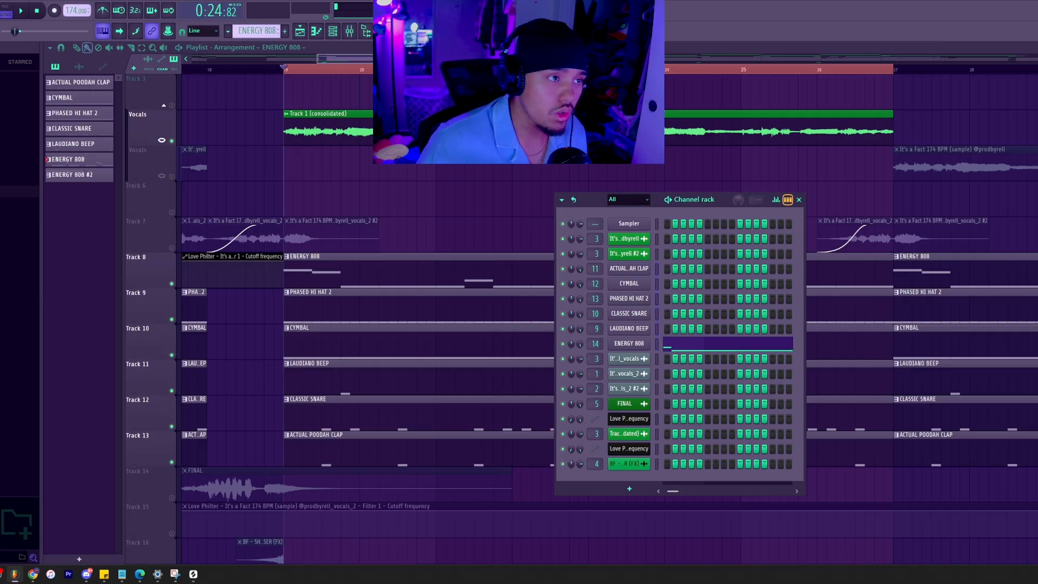
Reposition the mixer over the playlist and solo the ENERGY 808 mixer track.
click(349, 32)
click(552, 265)
drag(553, 264, 600, 257)
key(space)
key(space)
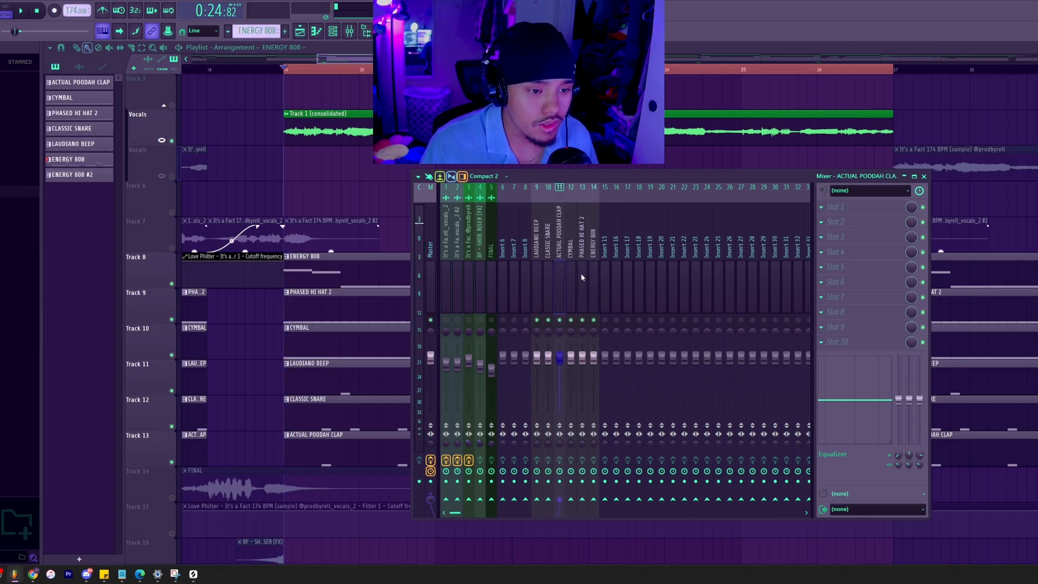
drag(607, 181, 747, 151)
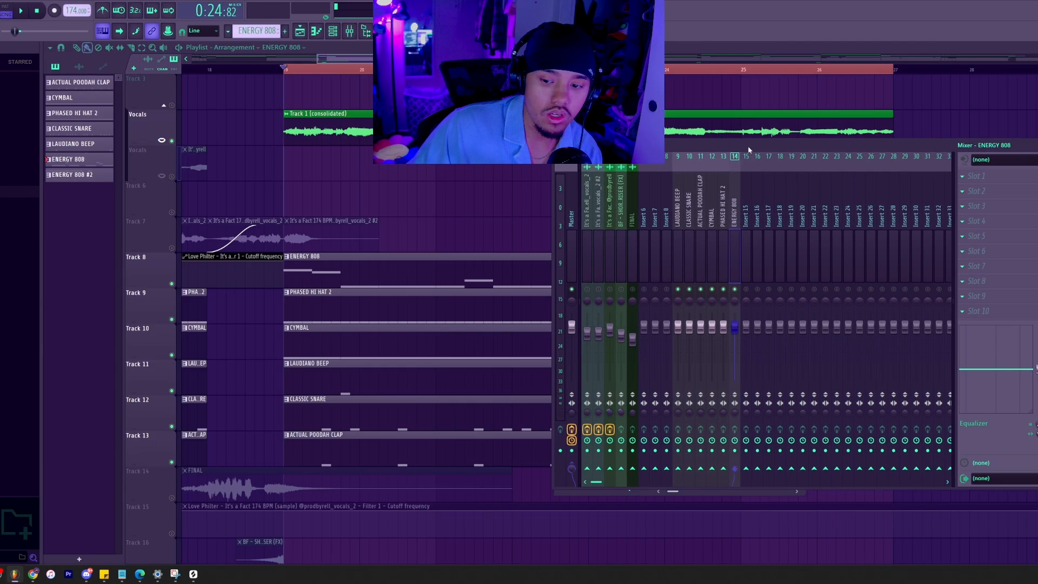
right_click(735, 290)
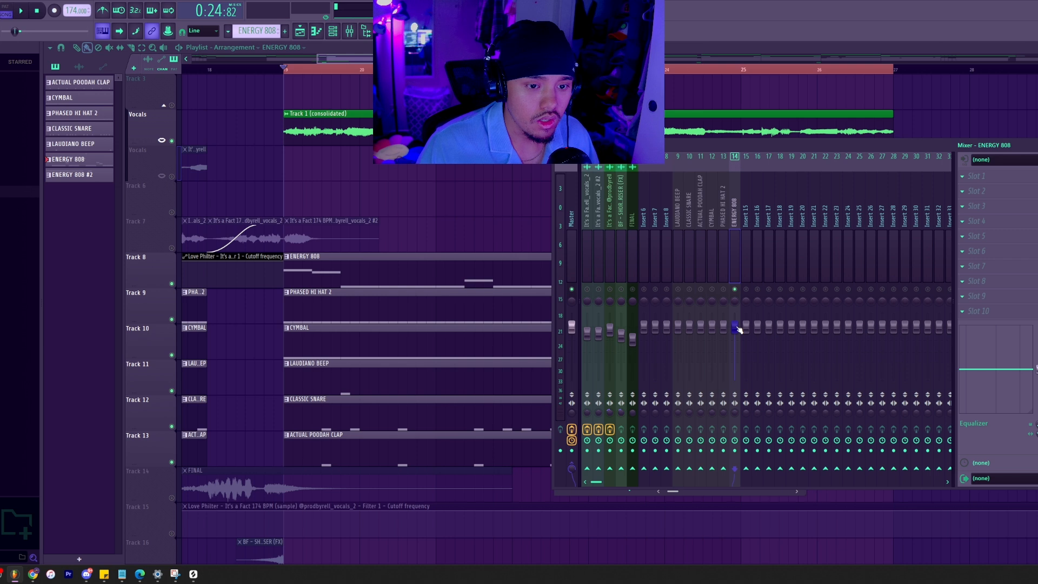
Lower the ENERGY 808 mixer fader while playing the selected section, replaying the start to judge its level.
key(space)
drag(734, 326, 734, 347)
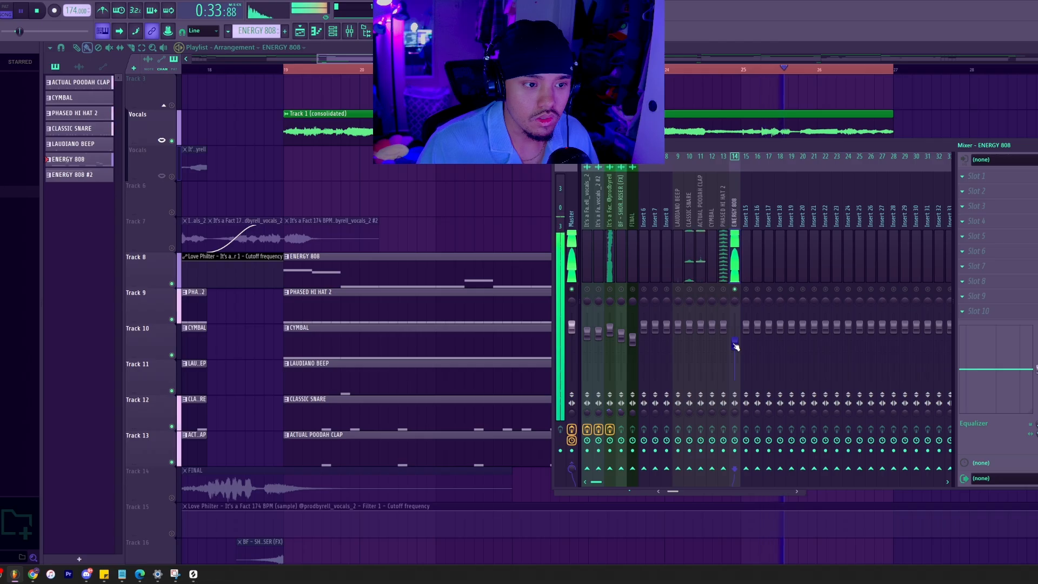
key(space)
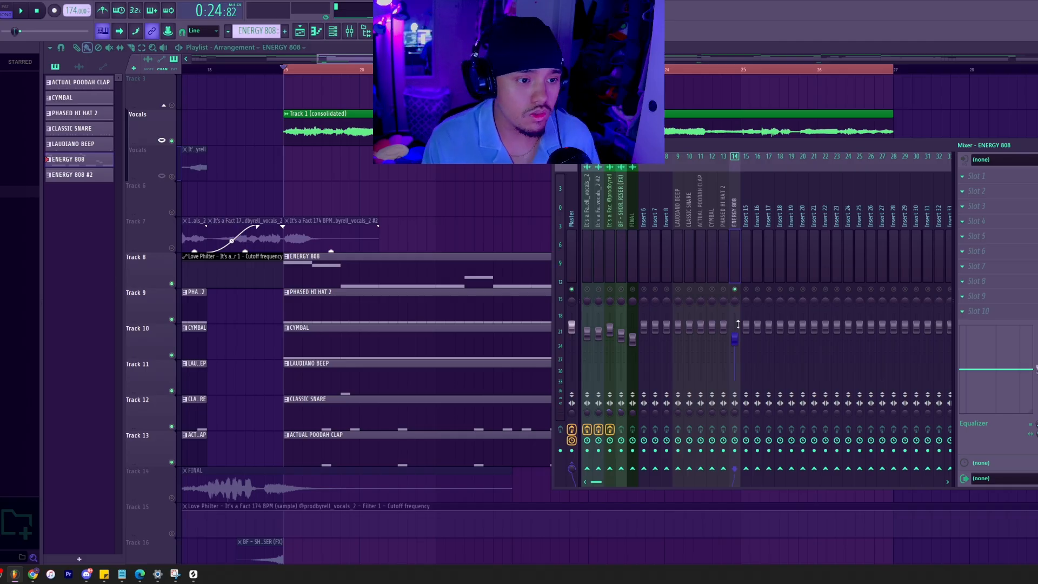
key(space)
key(space)
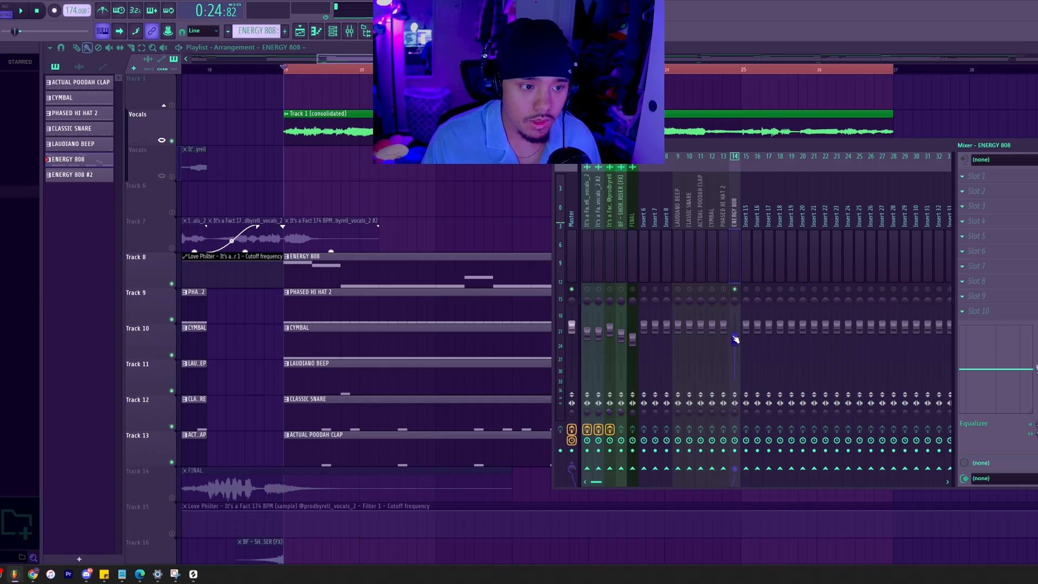
key(space)
key(space)
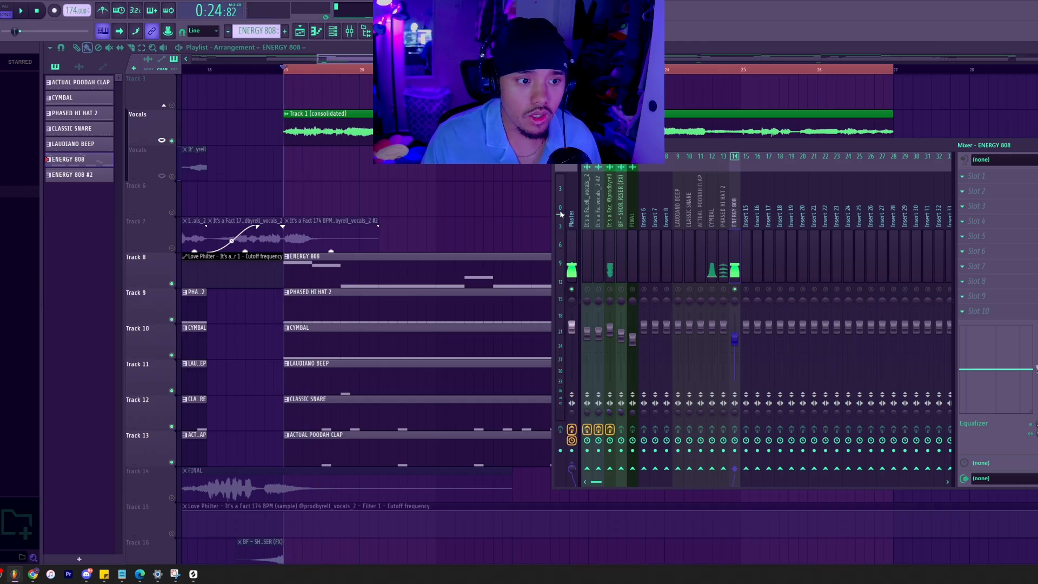
Fine-tune the ENERGY 808 fader against the Master meter during playback, and bring up the channel rack.
key(space)
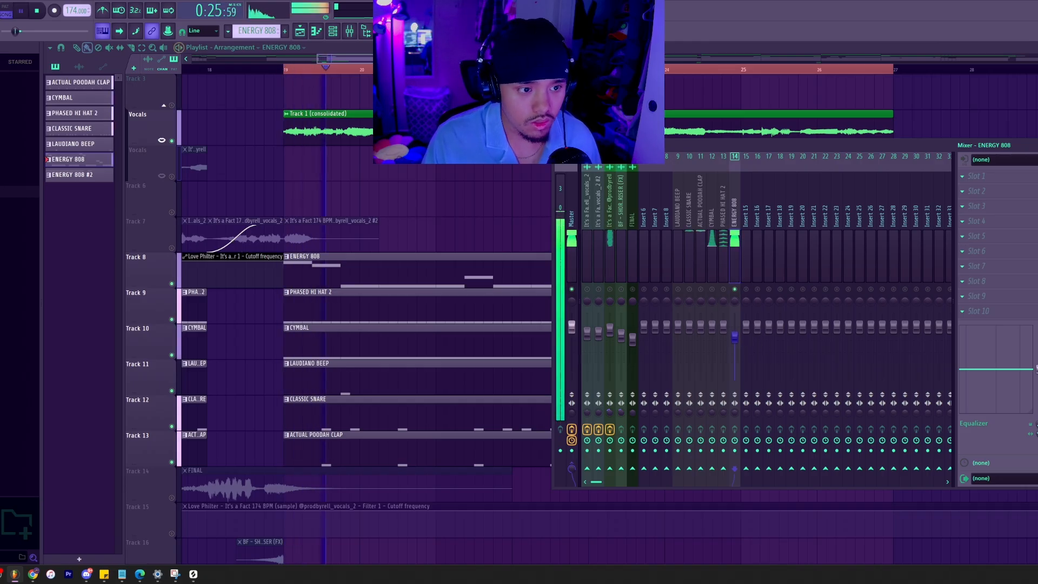
right_click(738, 338)
click(732, 335)
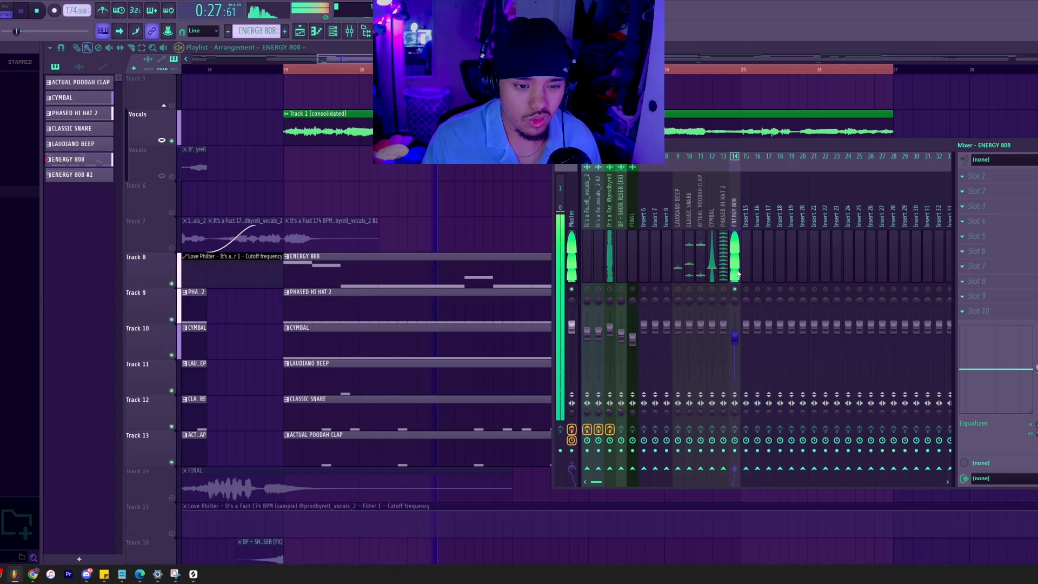
key(space)
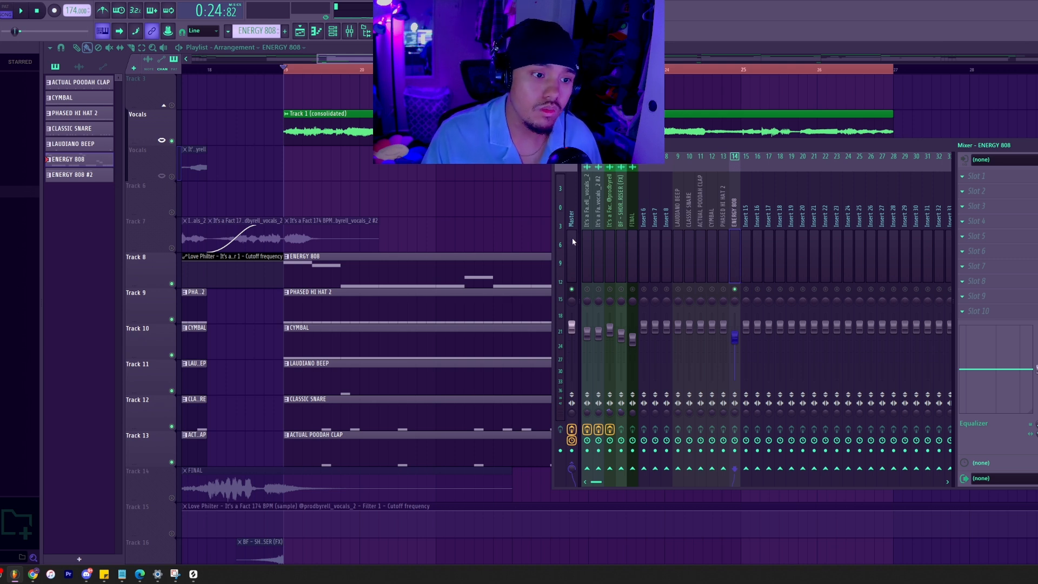
key(space)
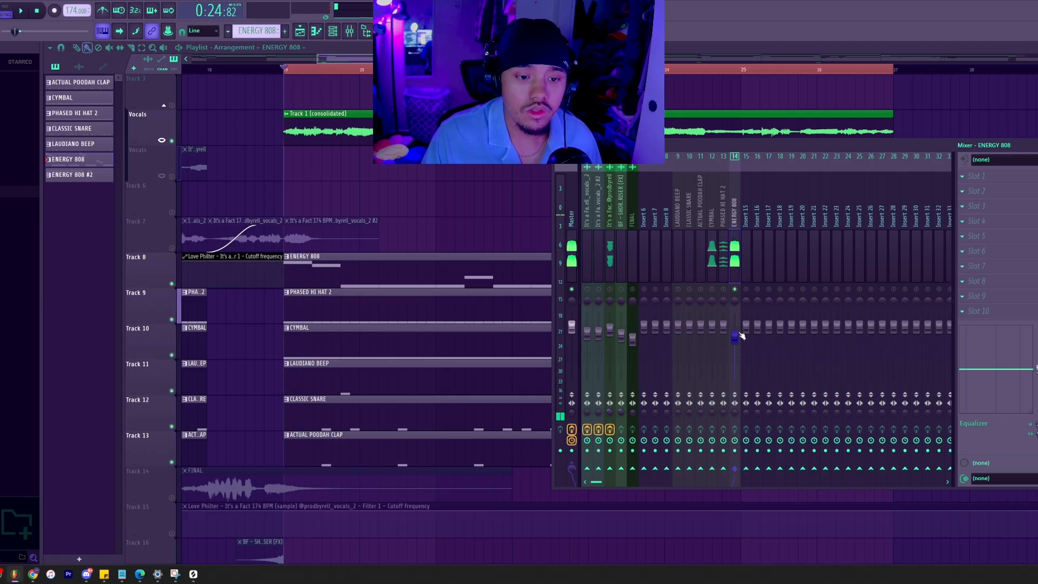
key(space)
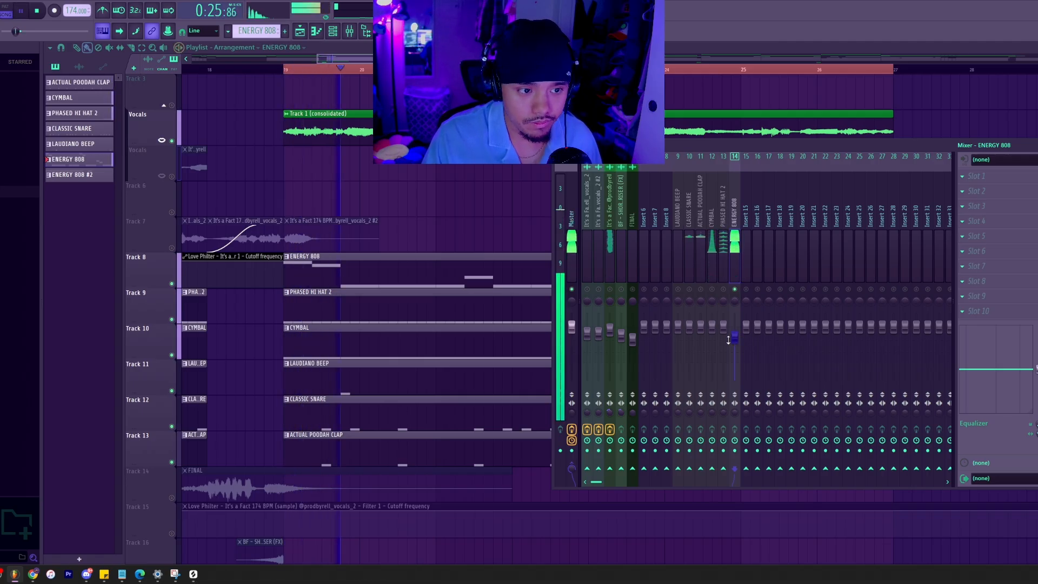
key(space)
key(F6)
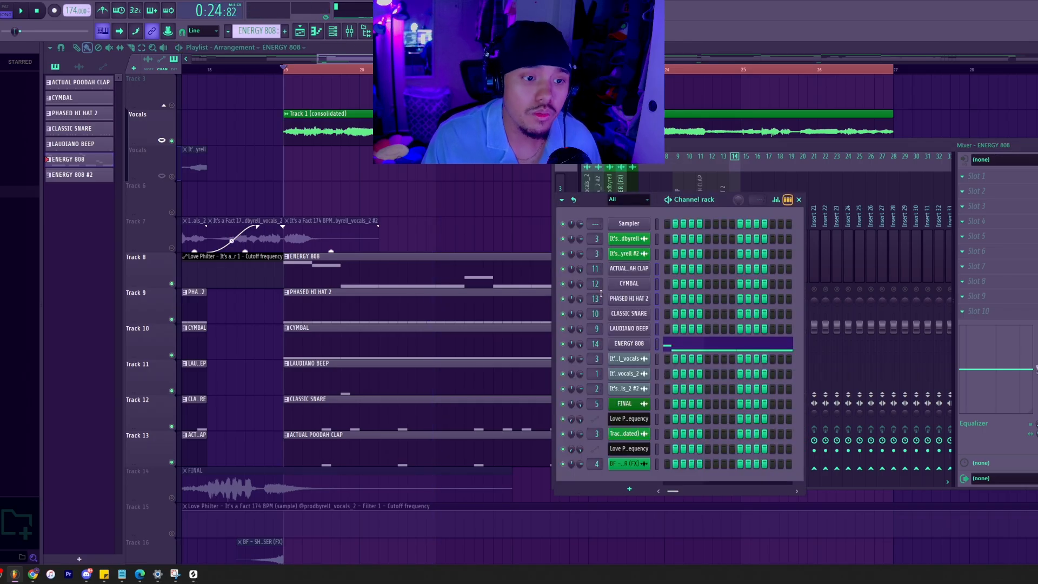
Move the channel rack clear of the mixer and play the start of the selected section with the ENERGY 808 soloed.
drag(691, 202, 349, 222)
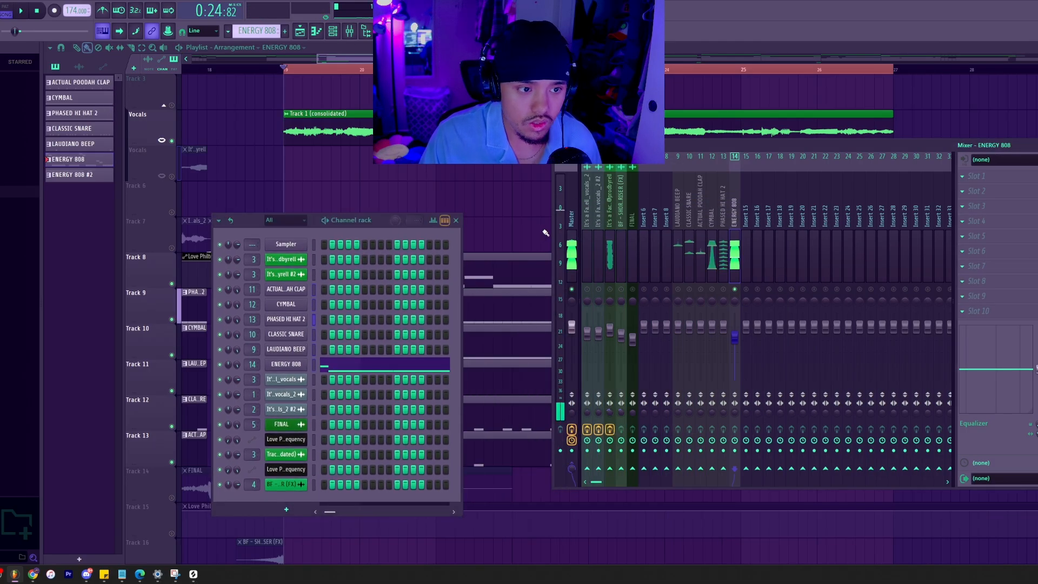
click(568, 214)
click(730, 241)
key(space)
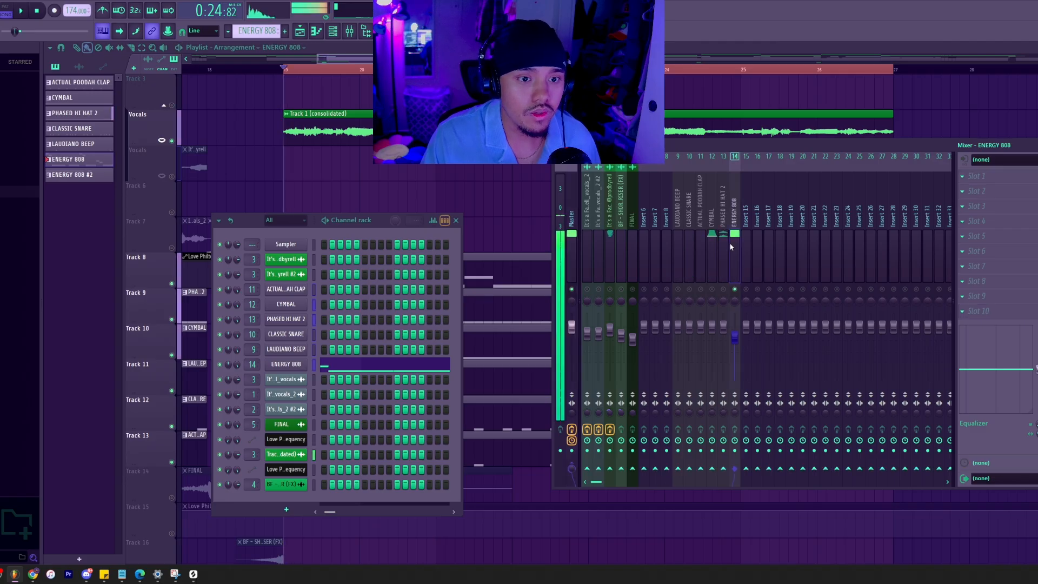
key(space)
Move the main sample's mixer track to position 13 beside ENERGY 808, unmute it, play both together, and hide the channel rack.
click(607, 242)
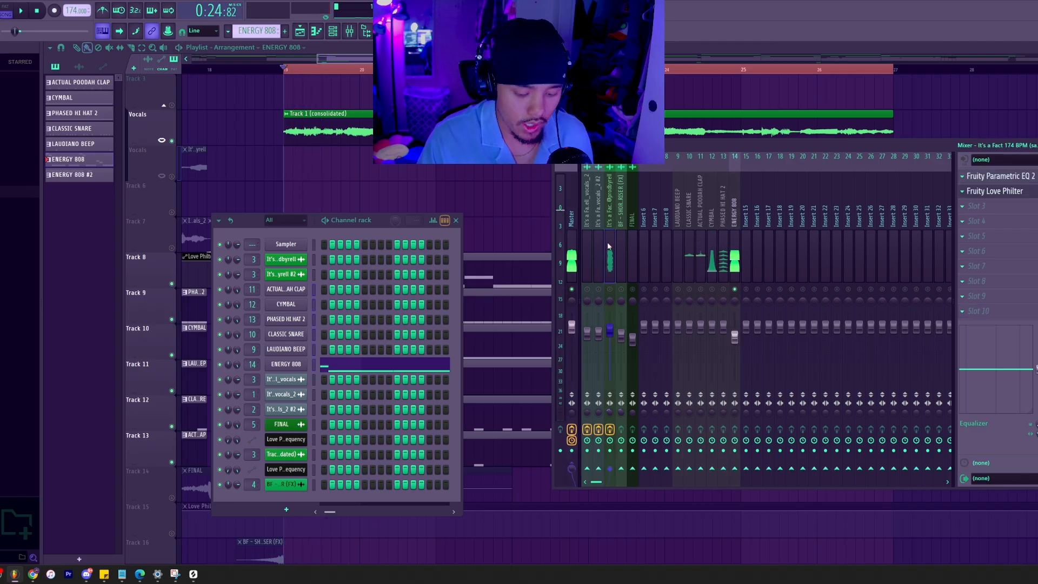
key(alt+Right)
key(alt+Right)
key(alt+Right)
key(alt+Right)
key(alt+Right)
key(alt+Right)
key(alt+Right)
key(alt+Right)
key(alt+Right)
key(alt+Right)
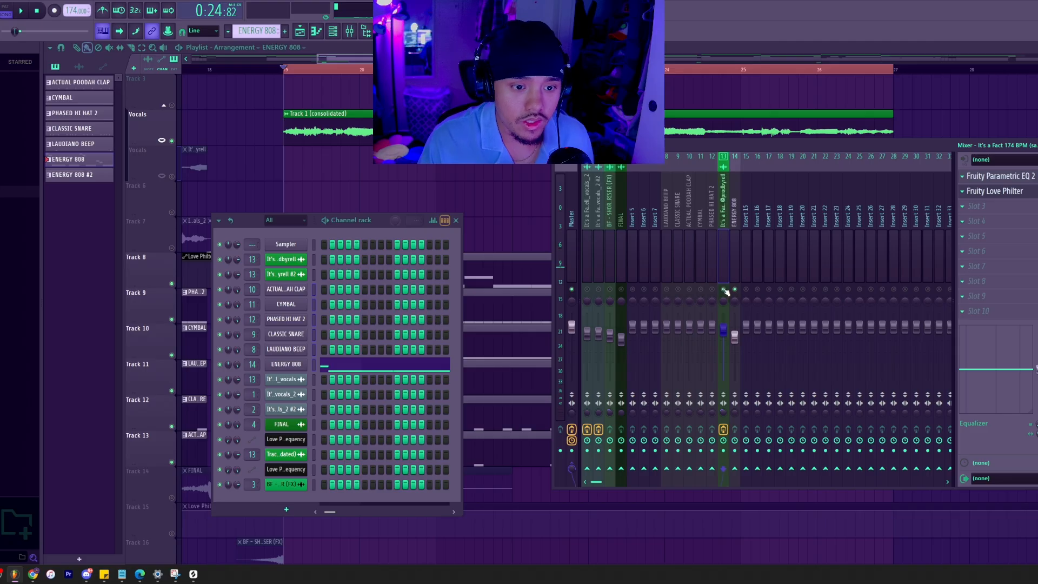
key(space)
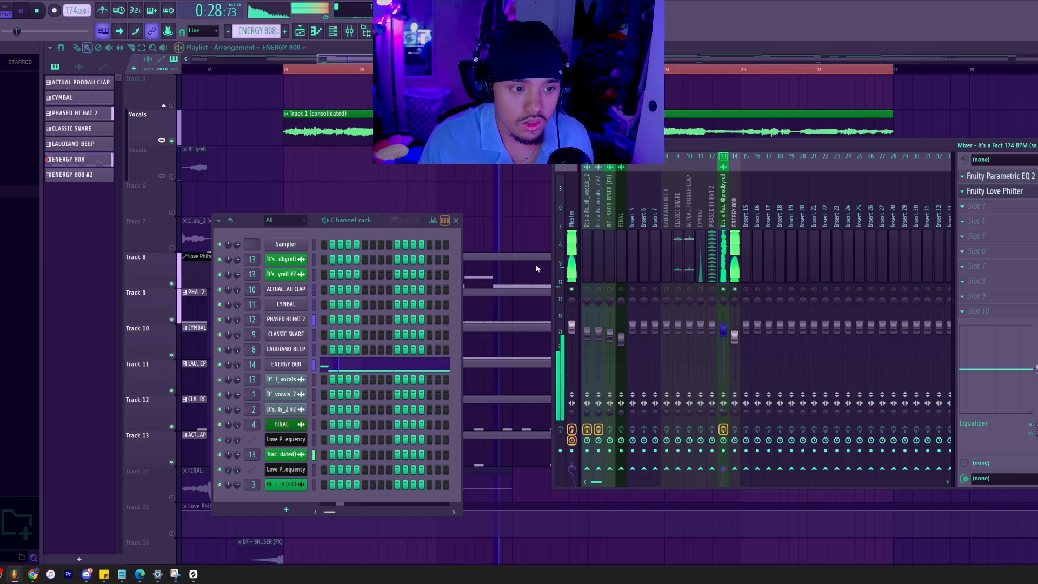
key(F6)
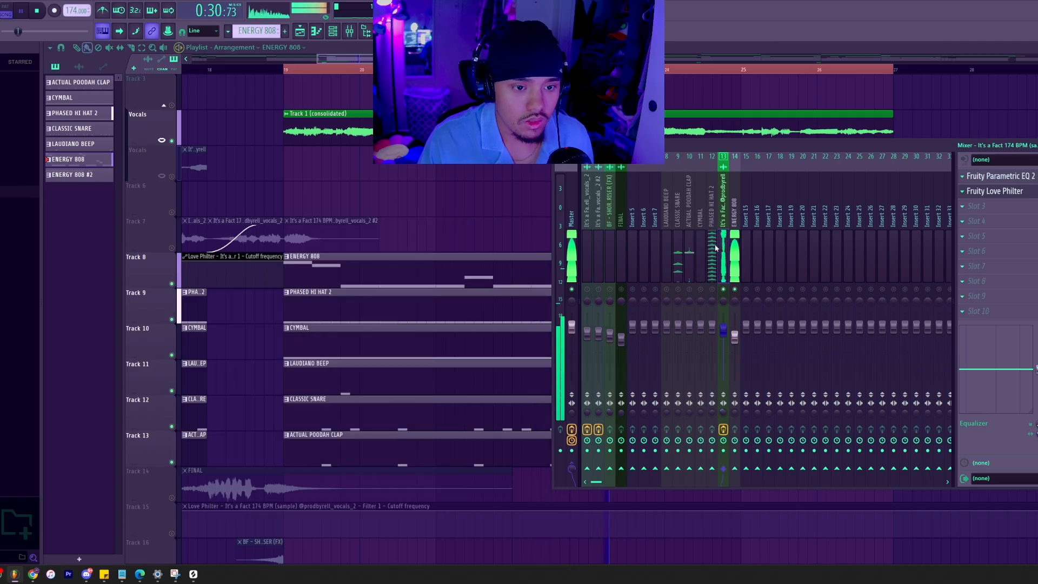
key(space)
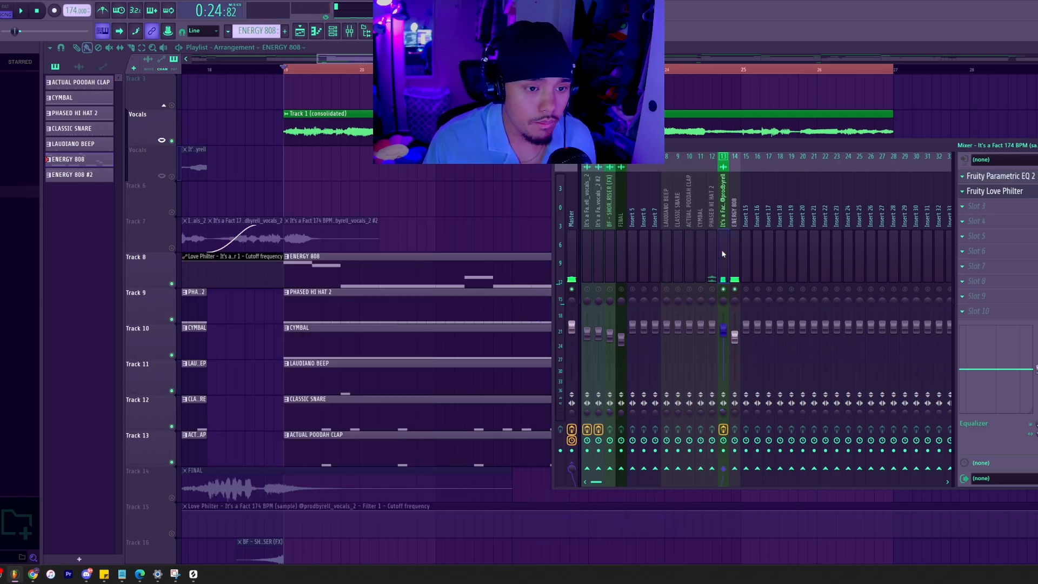
Move the main sample's mixer track back to position 7, away from the drum tracks.
key(alt+Left)
key(alt+Left)
key(alt+Left)
key(alt+Left)
key(alt+Left)
key(alt+Left)
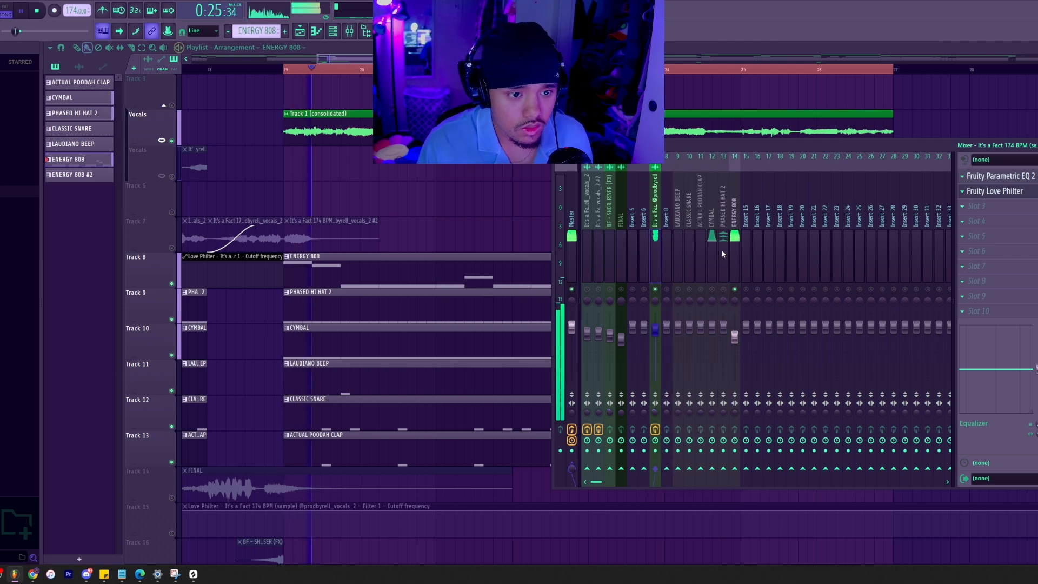
Unmute the PHASED HI HAT 2 mixer track and lower its fader slightly while the section plays.
click(723, 246)
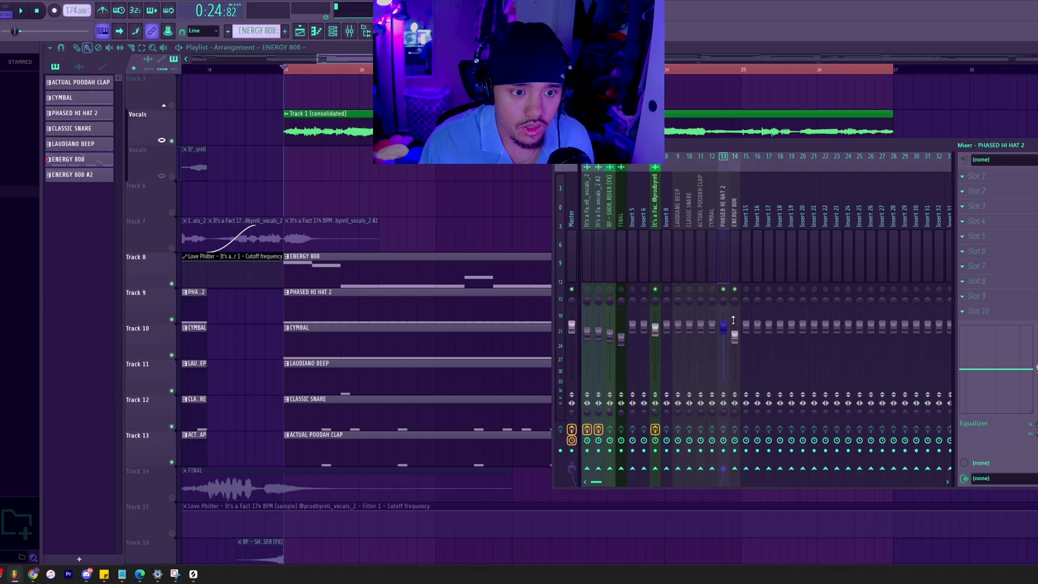
key(space)
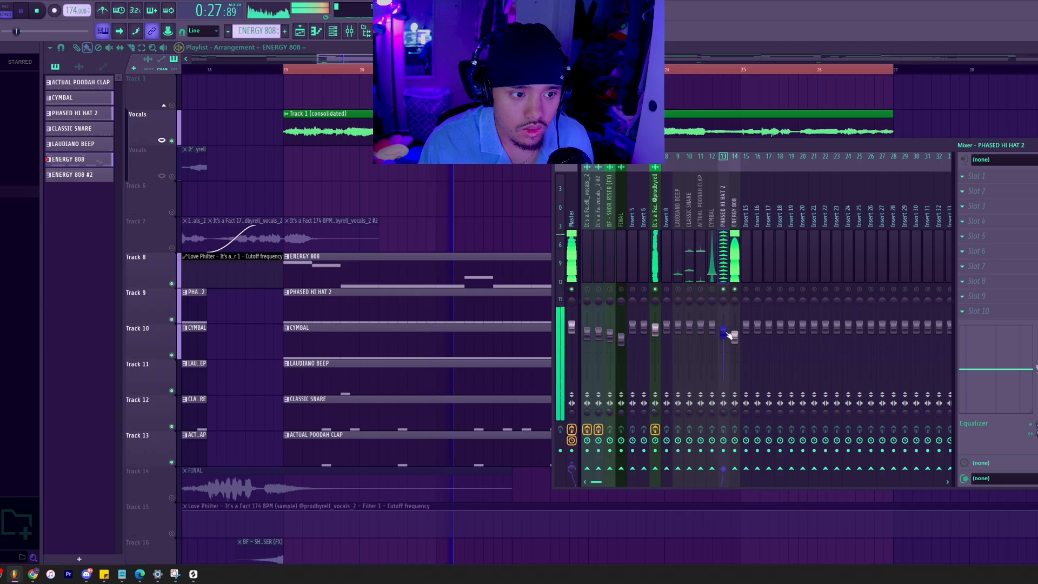
mouse_move(729, 336)
mouse_down()
mouse_move(713, 330)
mouse_move(712, 339)
mouse_up()
Unmute the CYMBAL mixer track and lower its fader below the hi-hat's, restarting playback to judge the level.
click(712, 265)
key(space)
key(space)
key(space)
key(space)
key(space)
key(space)
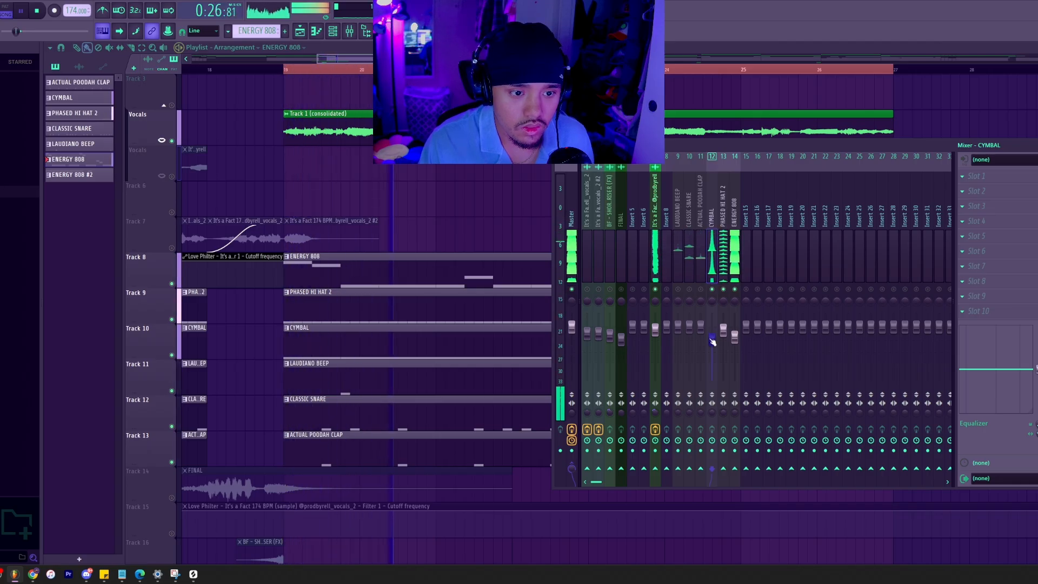
key(space)
Unmute the ACTUAL POODAH CLAP mixer track and lower its fader slightly while listening to the section.
click(704, 294)
key(space)
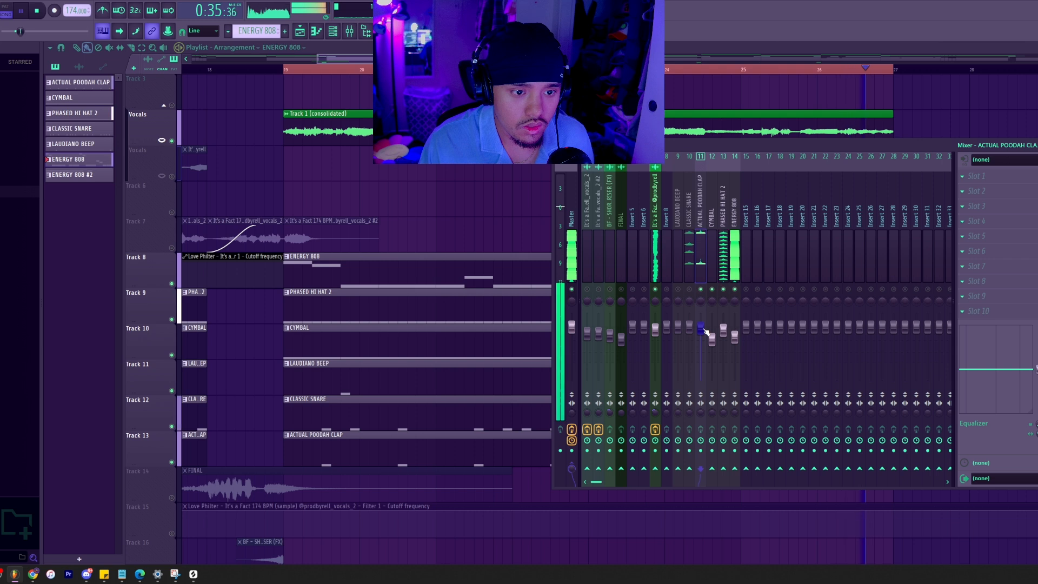
key(space)
Unmute the CLASSIC SNARE mixer track and lower its fader to sit in the mix, replaying the section to check.
click(687, 265)
key(space)
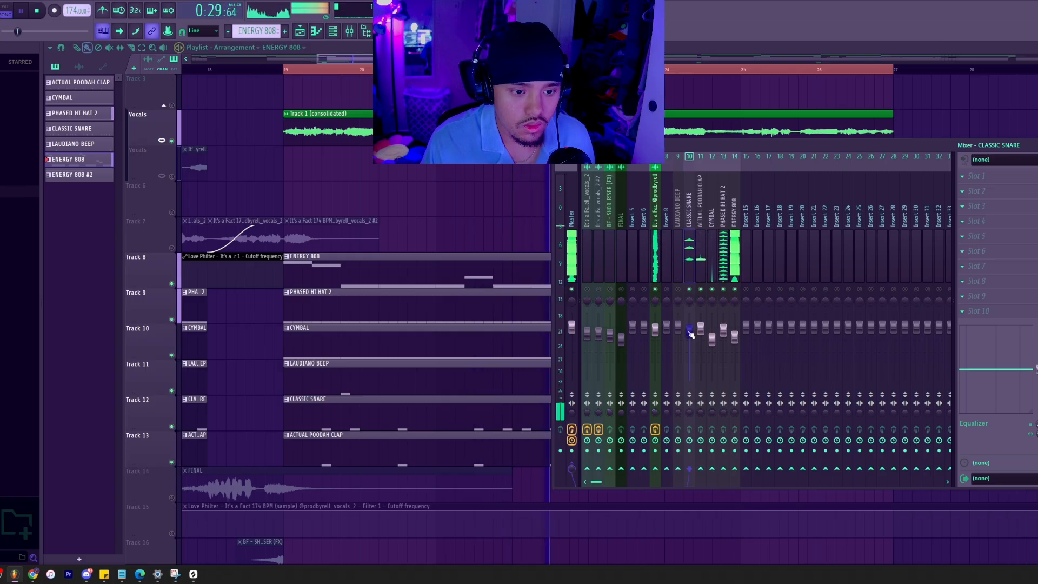
key(space)
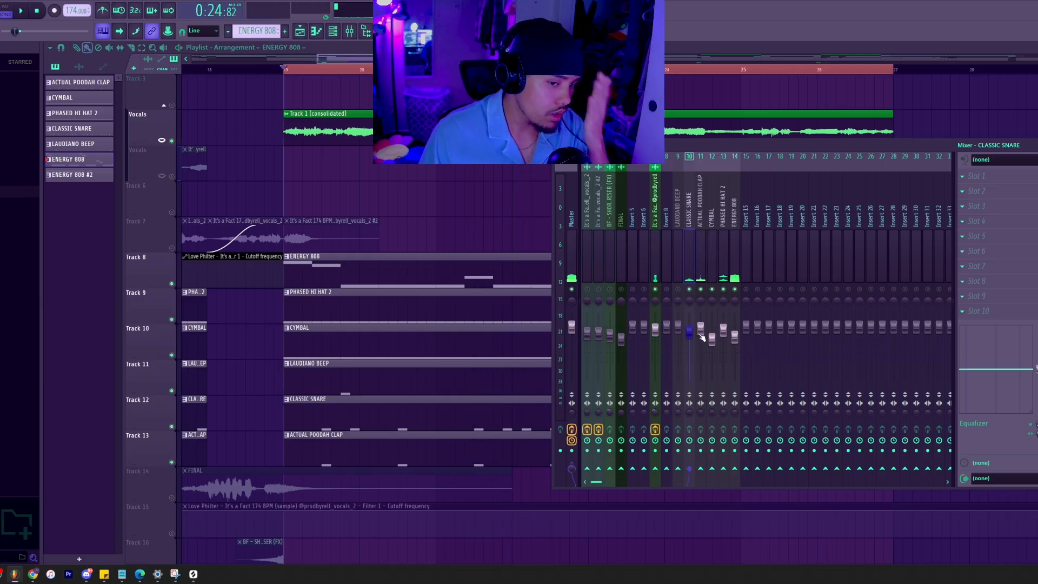
key(space)
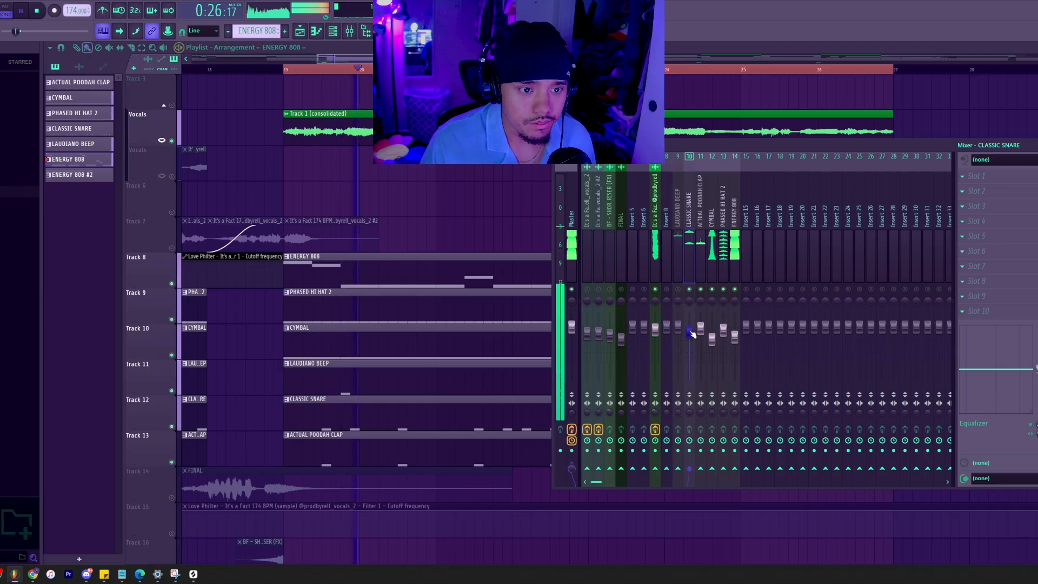
key(space)
Unmute the LAUDIANO BEEP mixer track, lower its fader slightly, and play the full section to check the balance.
click(678, 263)
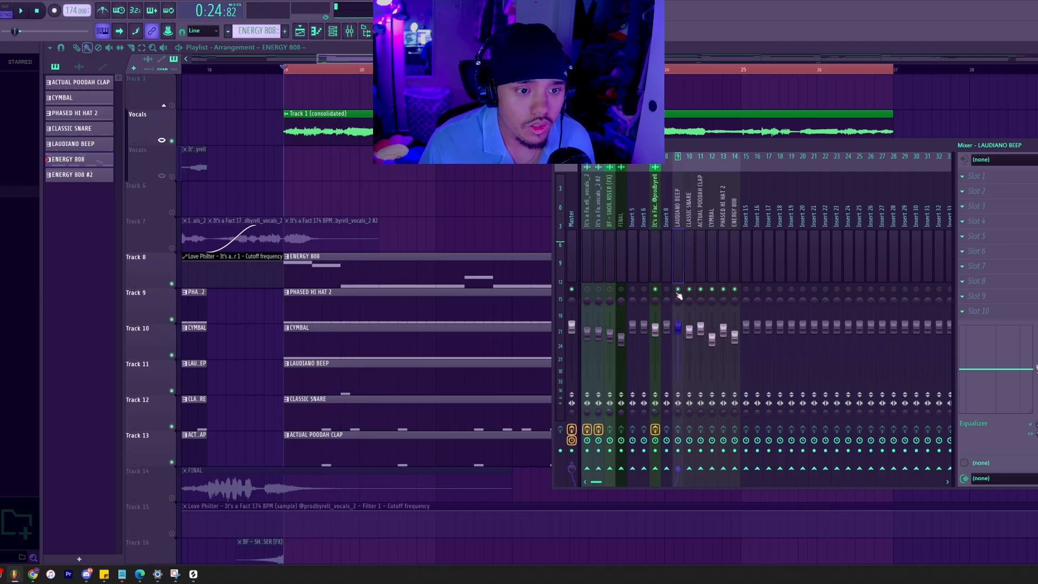
key(space)
key(space)
key(space)
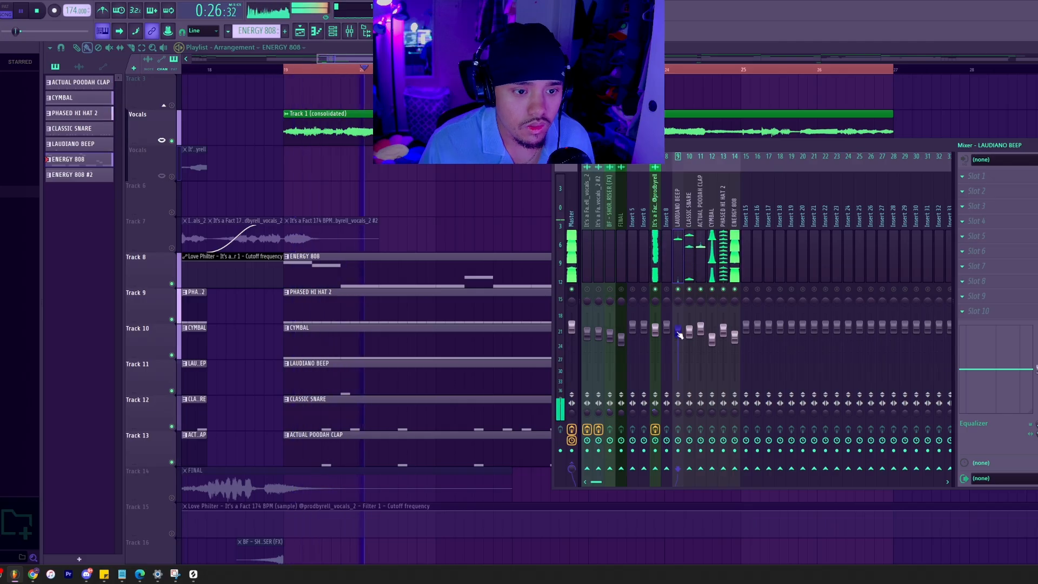
key(space)
key(space)
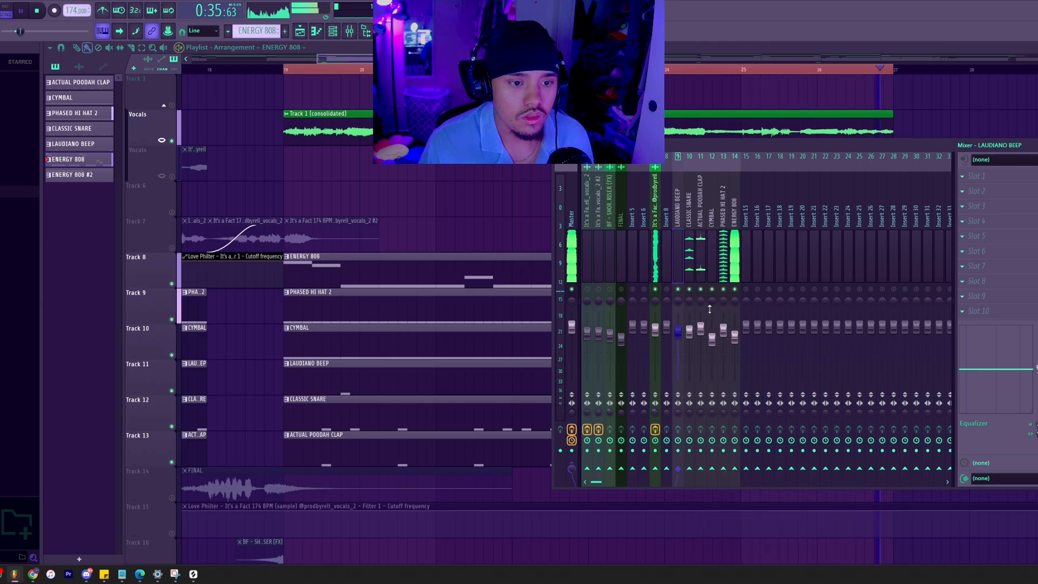
key(space)
Go through the ACTUAL POODAH CLAP, ENERGY 808 and LAUDIANO BEEP mixer tracks to consider which need effects.
click(700, 265)
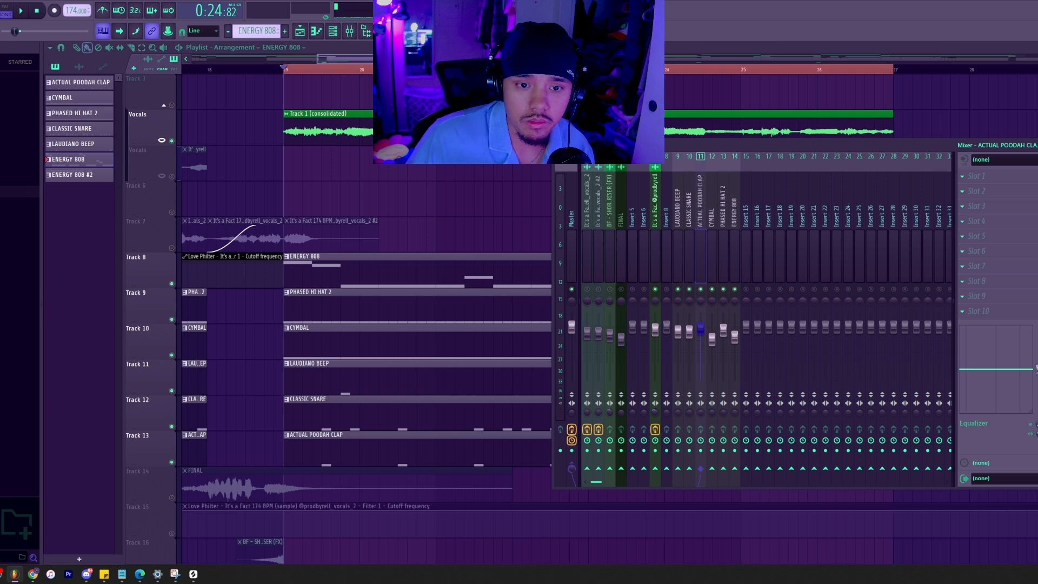
click(699, 248)
click(724, 238)
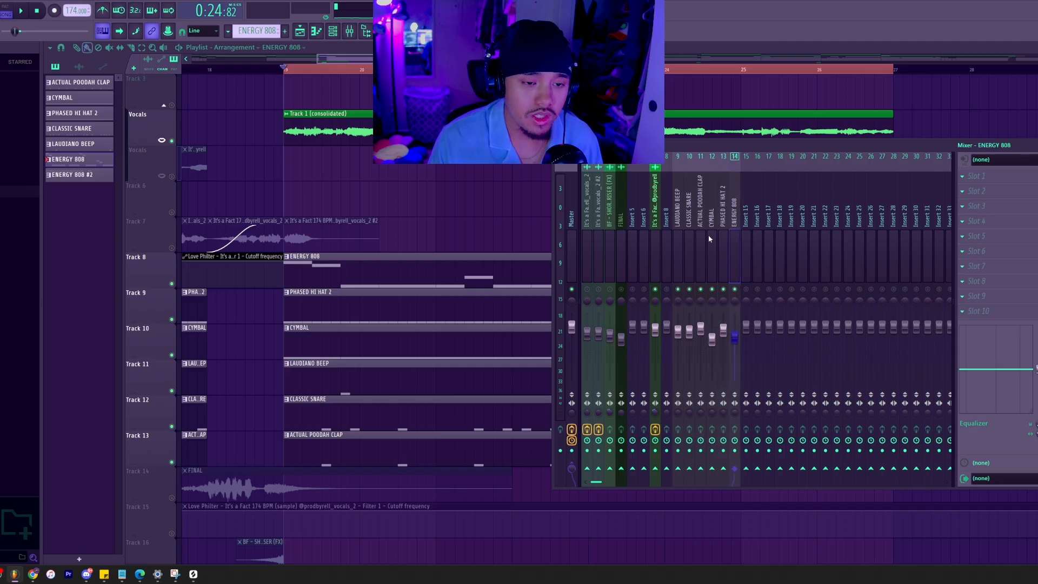
click(727, 214)
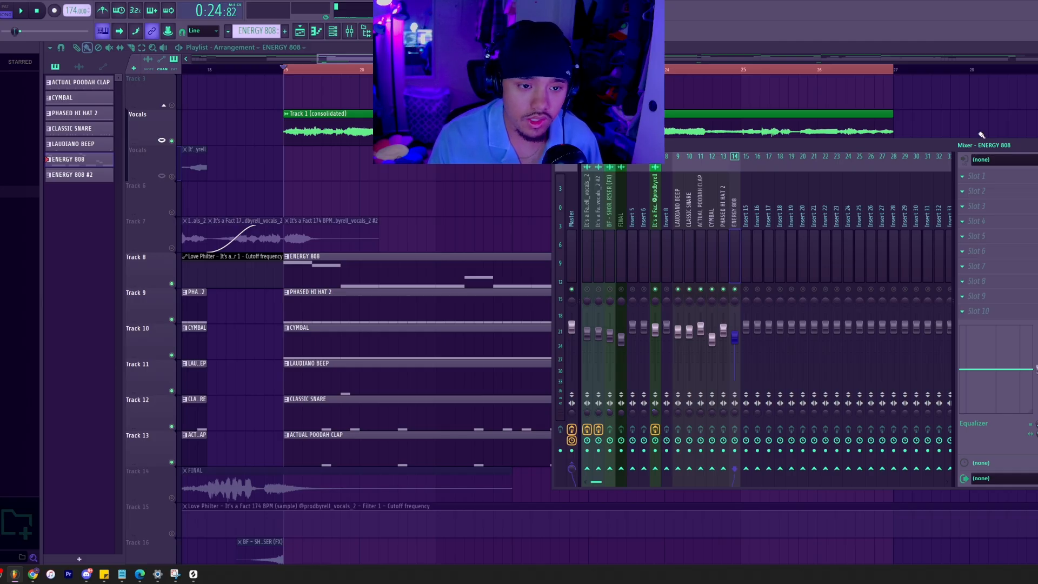
click(668, 218)
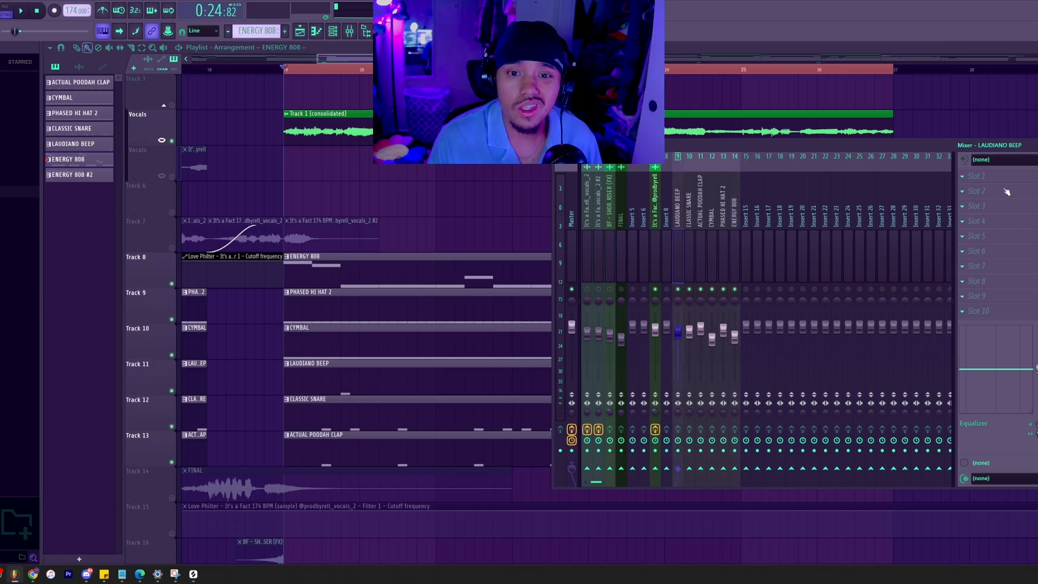
click(991, 180)
click(678, 204)
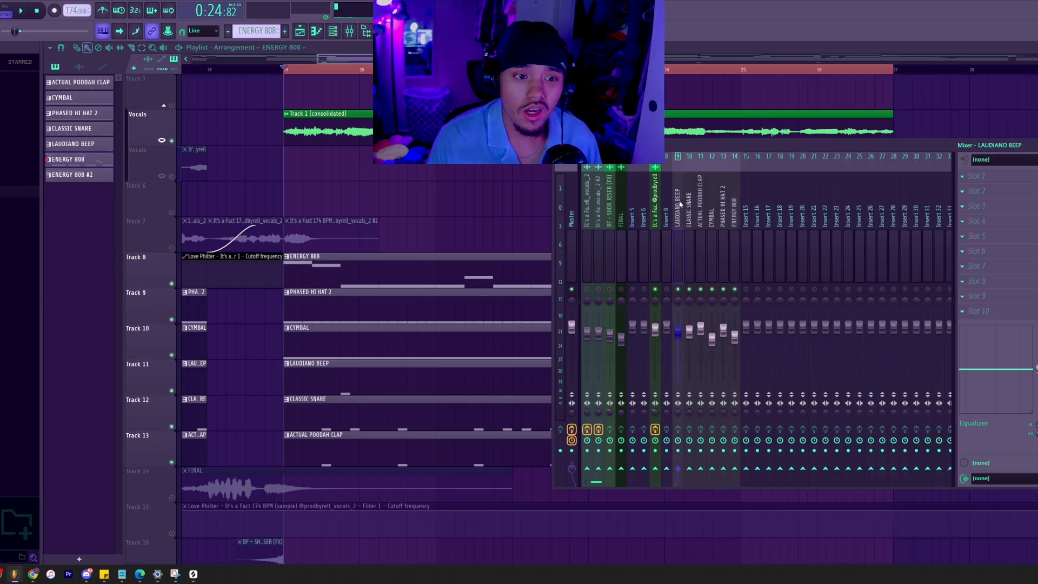
Solo LAUDIANO BEEP, add Fruity Parametric EQ 2 in its first effect slot, and pull down the EQ's lowest band during playback.
right_click(678, 289)
key(space)
key(space)
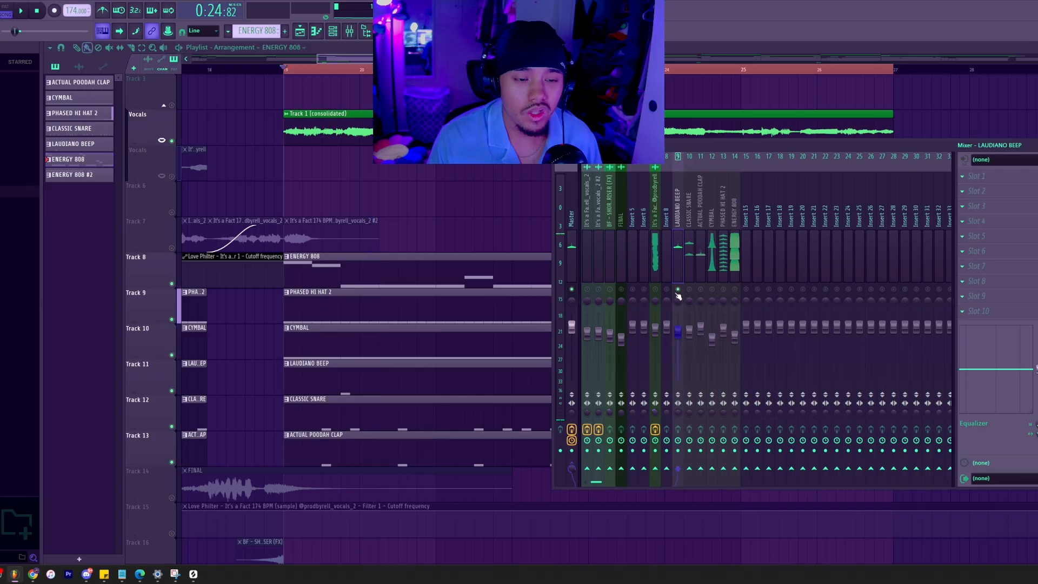
click(1004, 182)
click(811, 281)
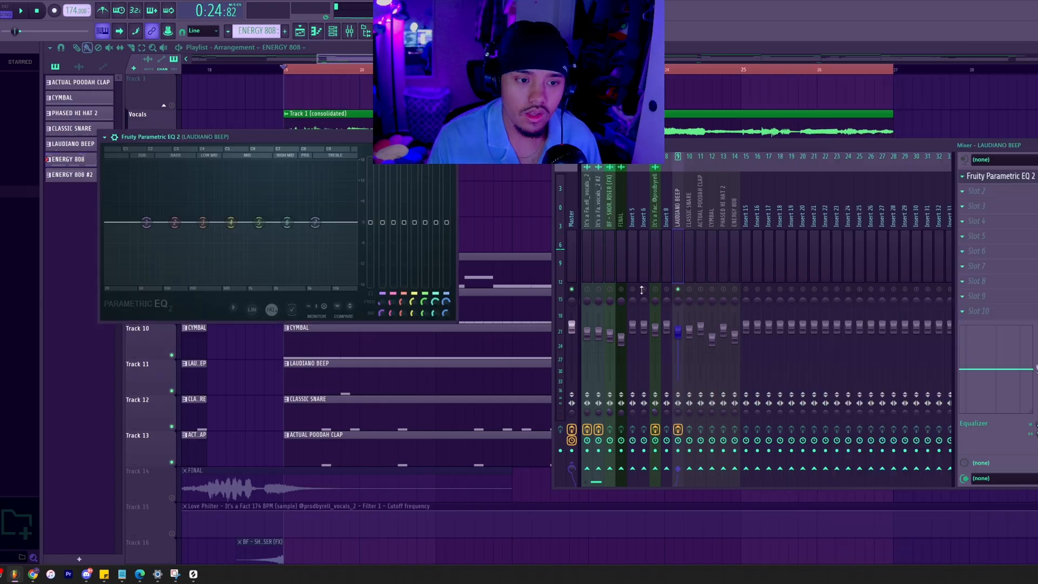
key(space)
drag(146, 222, 162, 282)
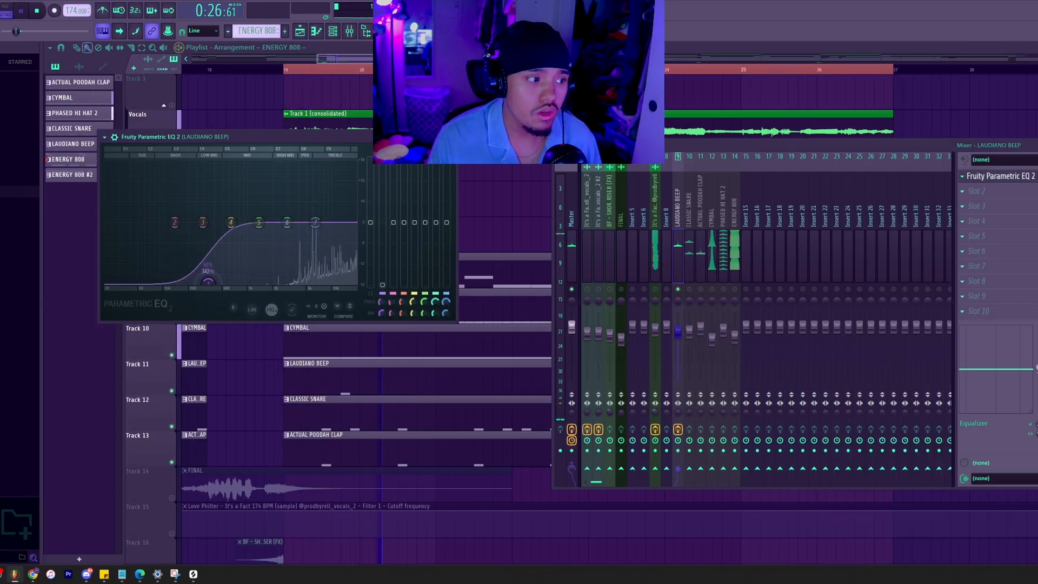
key(space)
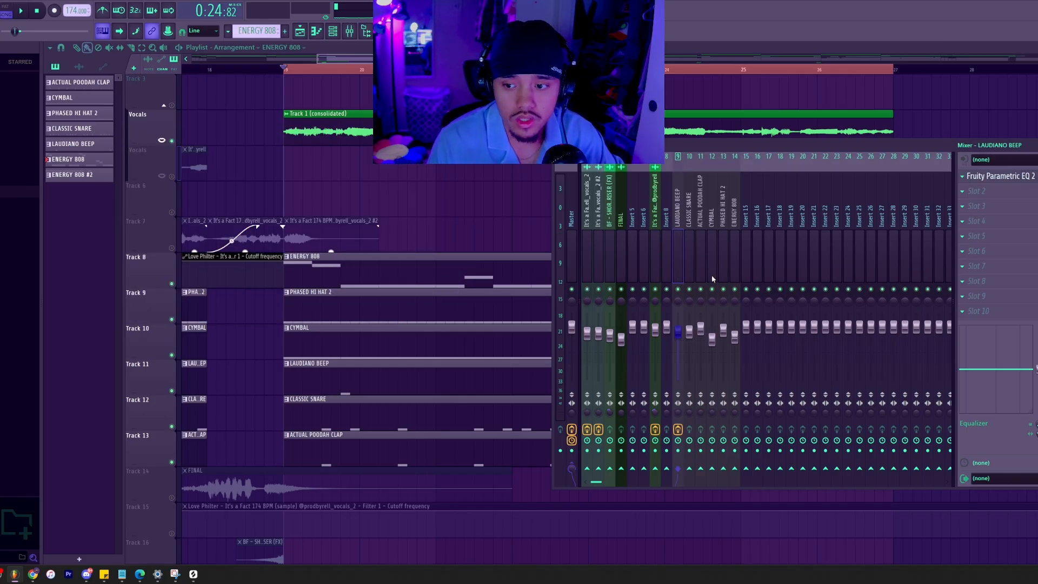
Solo the main sample's mixer track and inspect the low cut in its Fruity Parametric EQ 2 during playback.
click(658, 283)
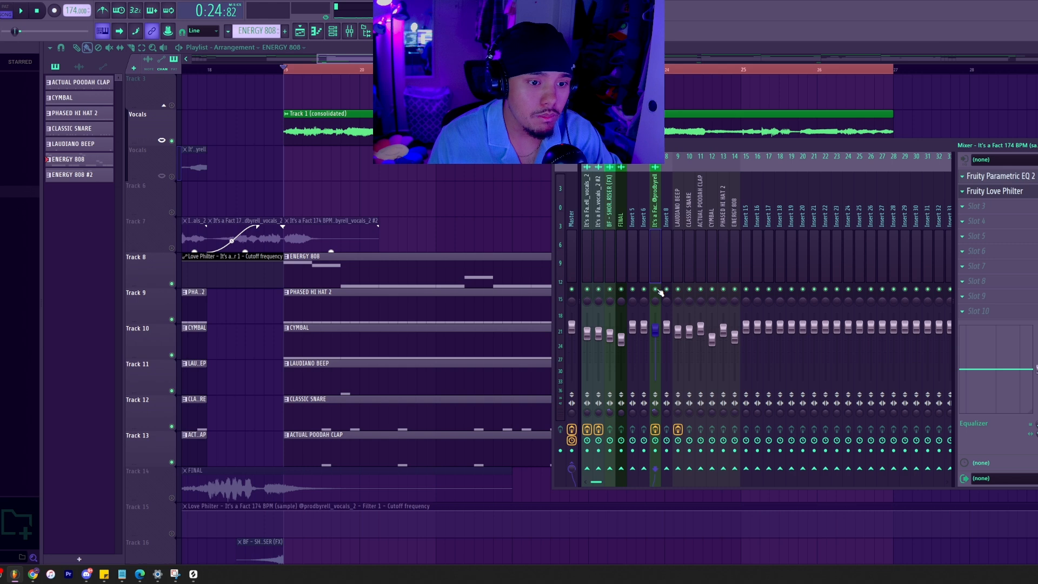
key(space)
key(space)
click(1000, 176)
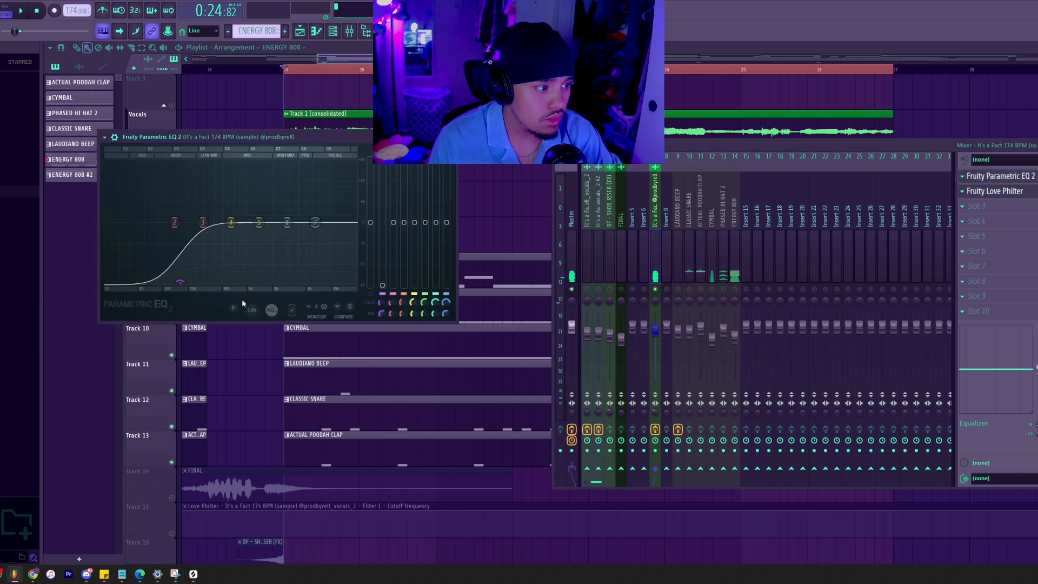
key(space)
key(space)
drag(205, 138, 488, 207)
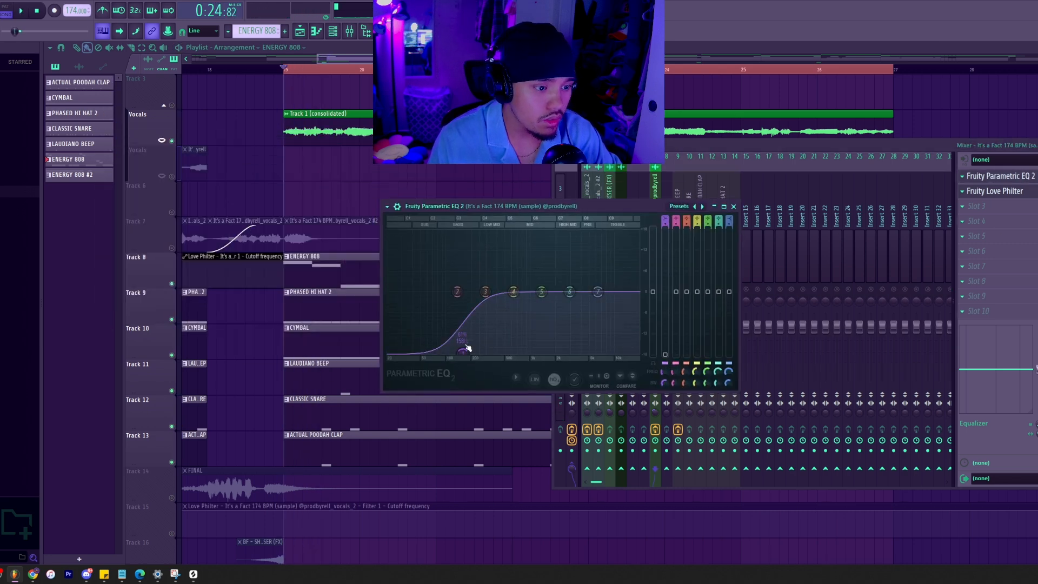
key(space)
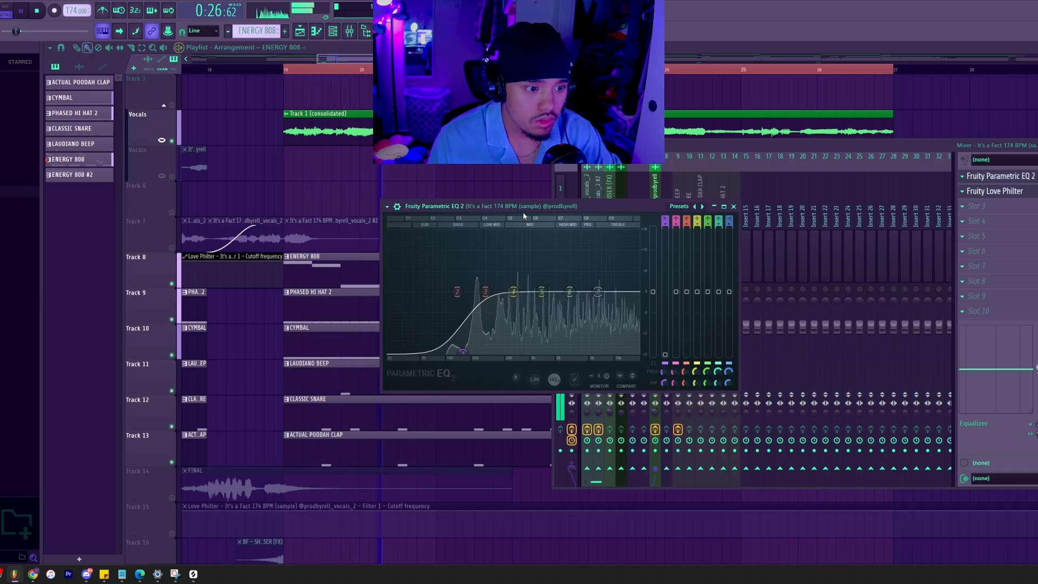
key(space)
key(Escape)
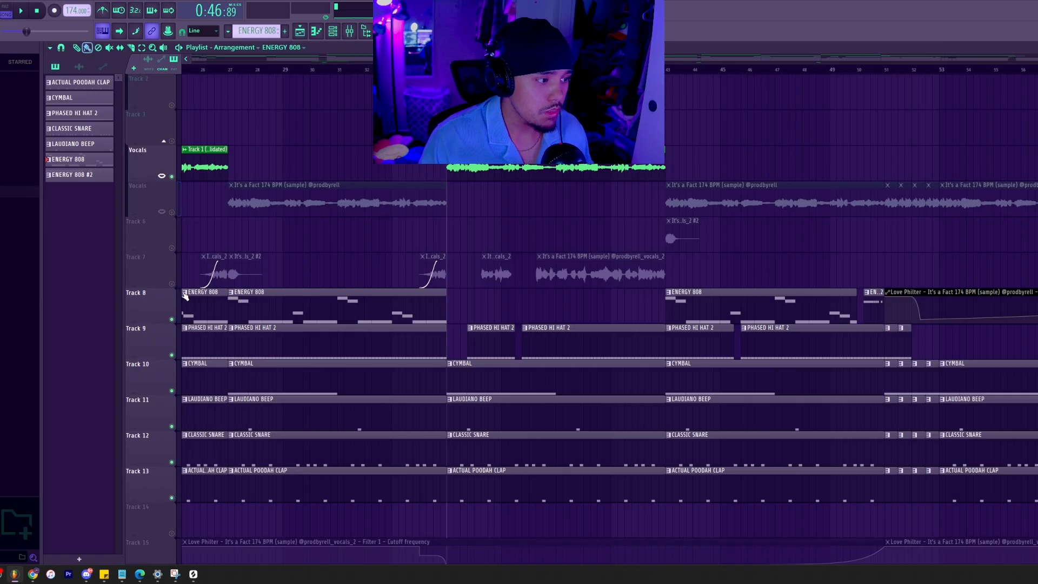
Play the start of the arrangement with the mixer open and solo the first vocals_2 mixer track.
key(space)
click(349, 31)
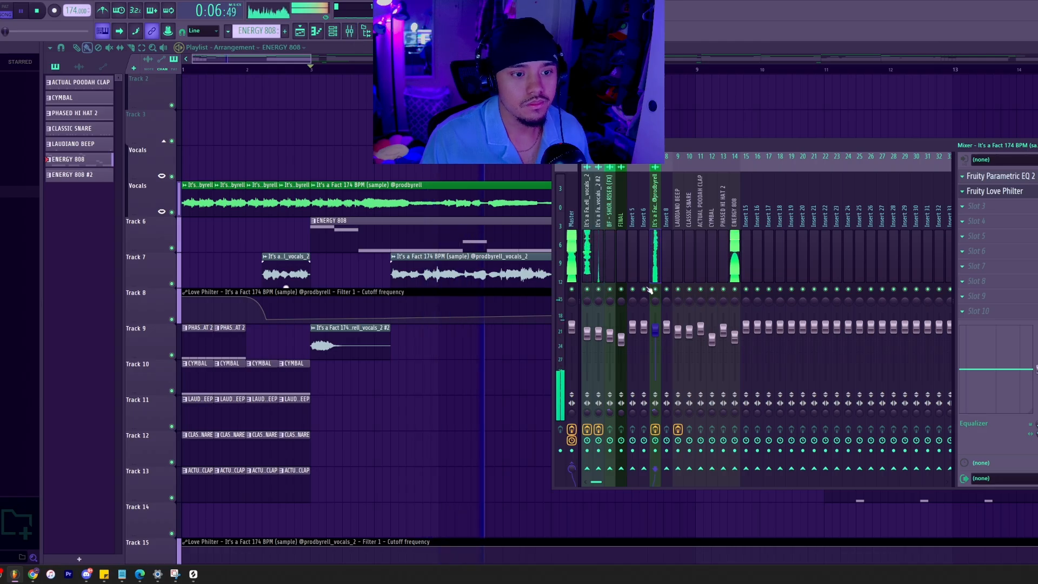
click(584, 249)
key(space)
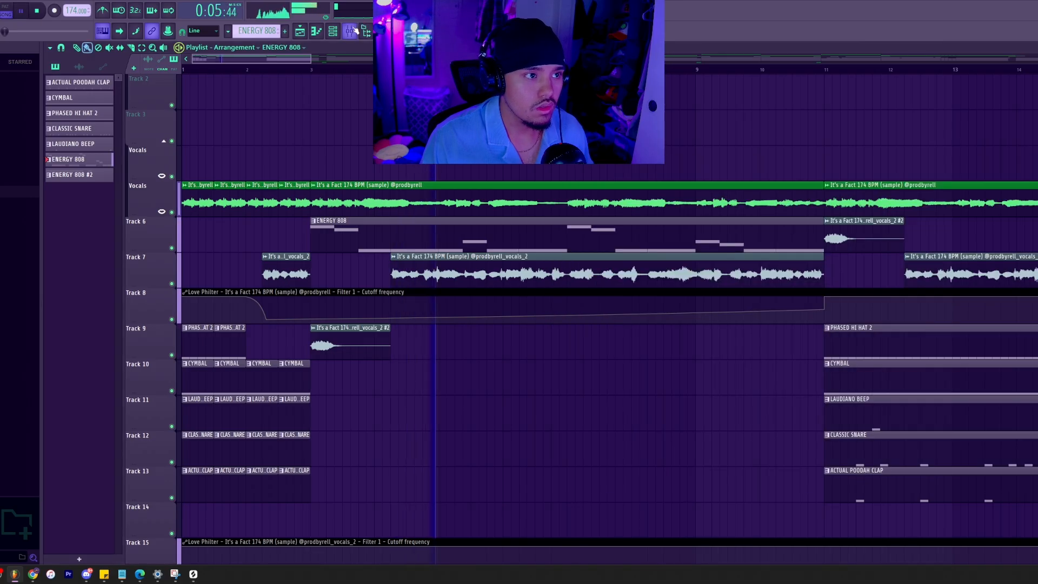
Open the Fruity Parametric EQ 2 and Fruity Reeverb 2 on the soloed vocals_2 track to examine their settings.
click(588, 269)
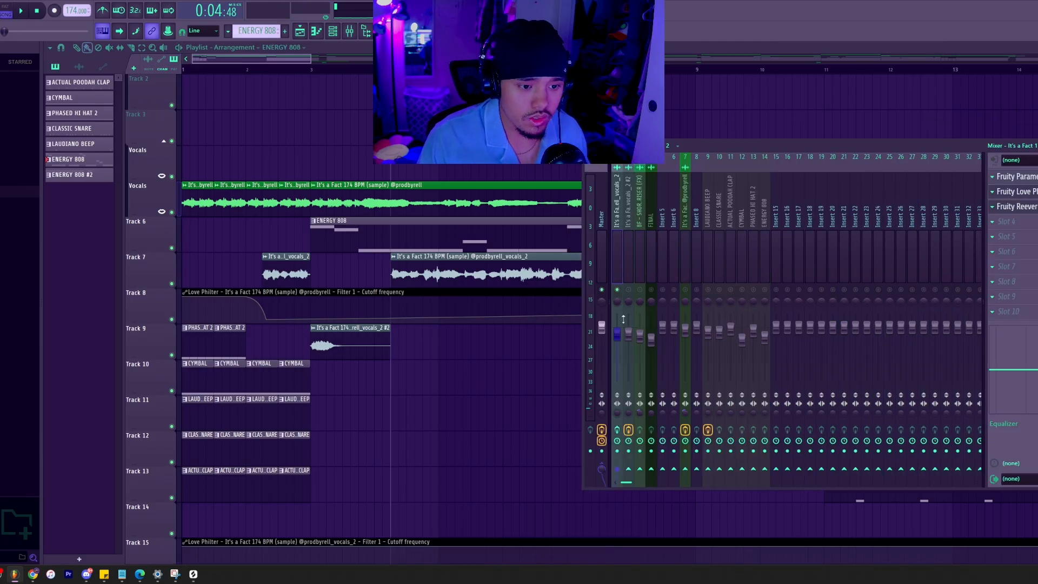
click(1013, 176)
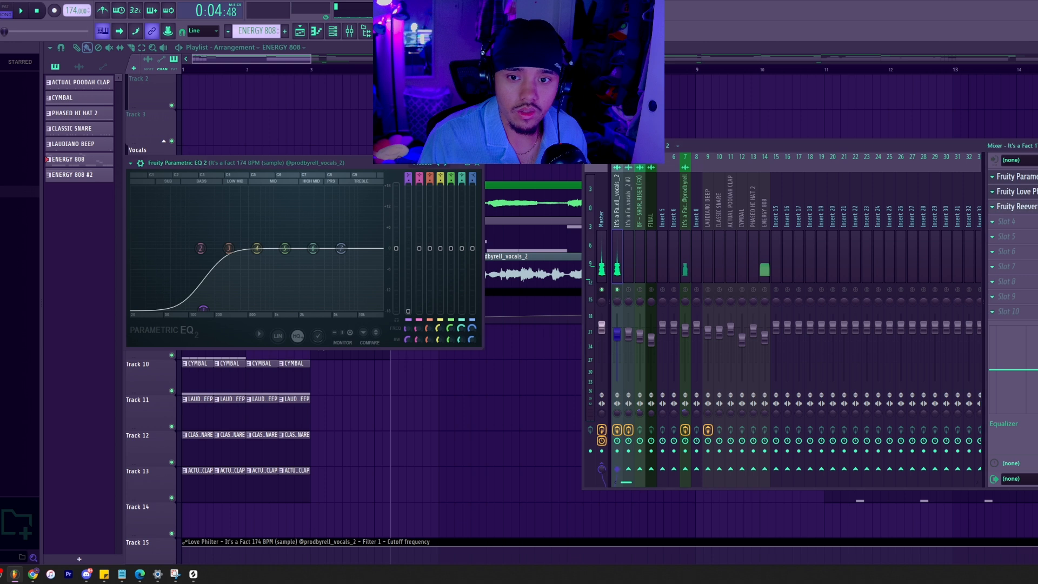
click(1012, 206)
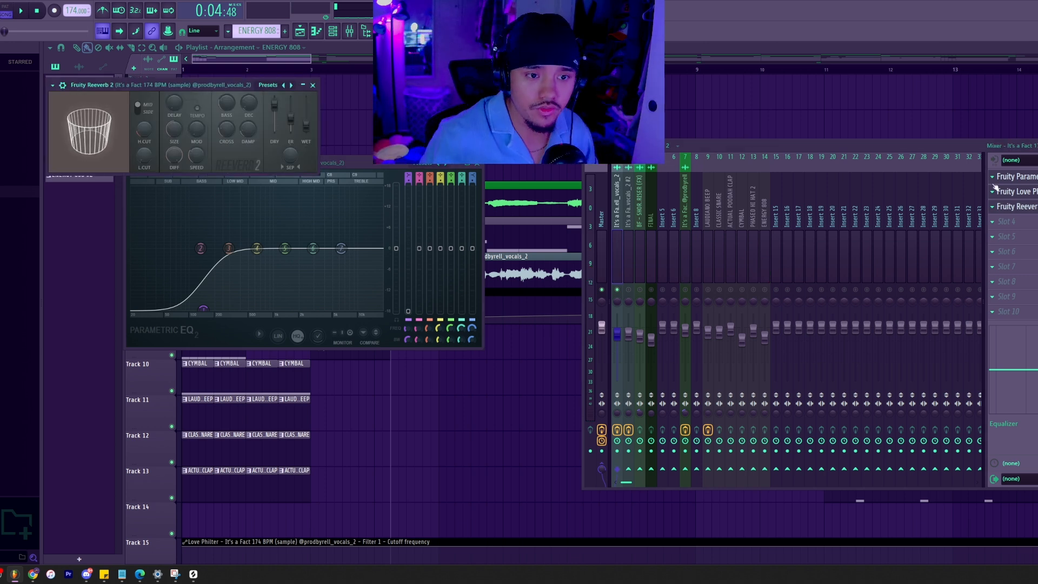
Clear away the open effect windows, reposition the mixer, and browse the effect plugin list for the first vocals_2 track.
click(330, 185)
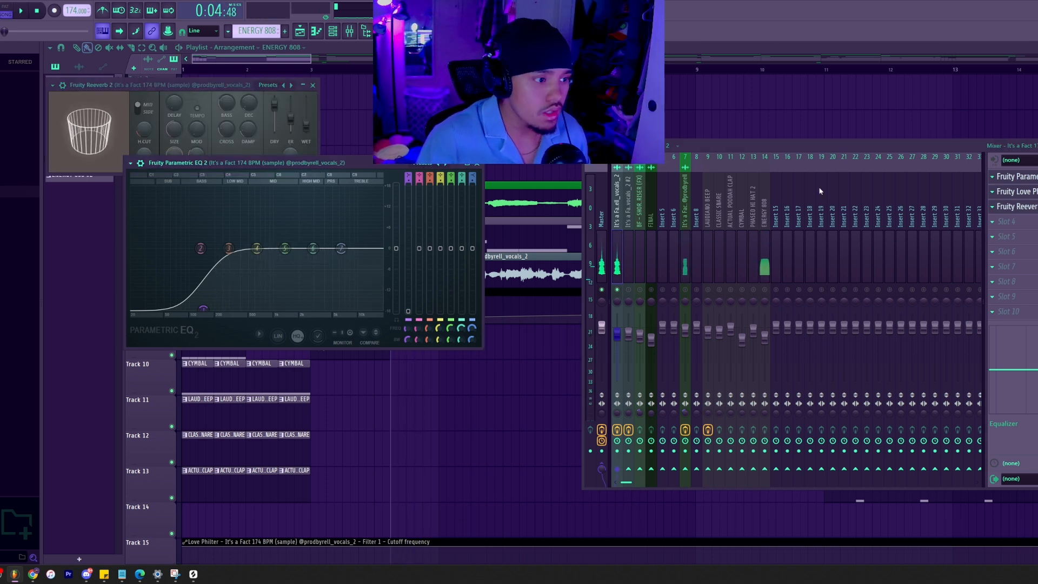
drag(329, 162, 449, 175)
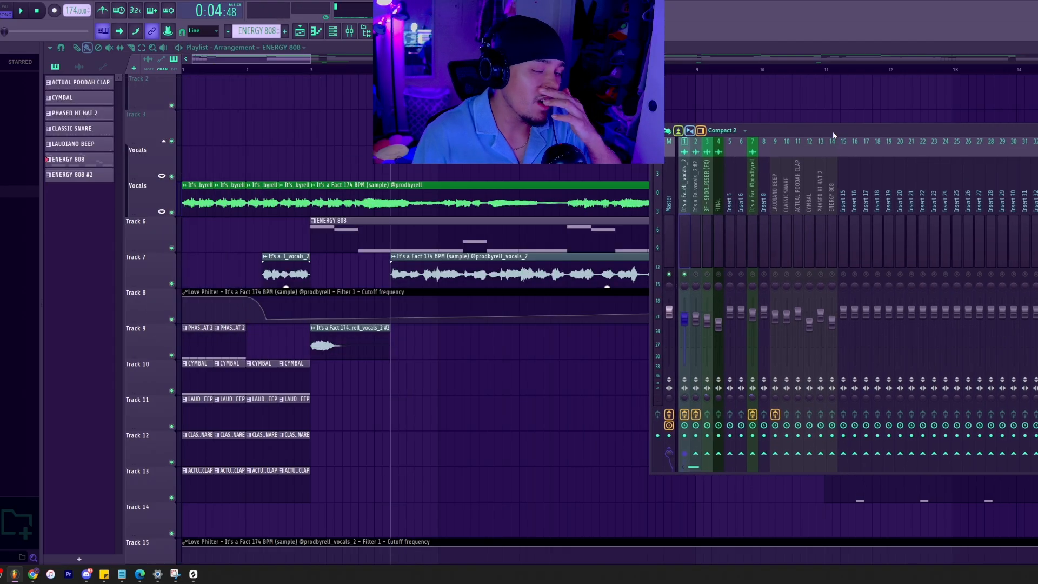
click(1036, 173)
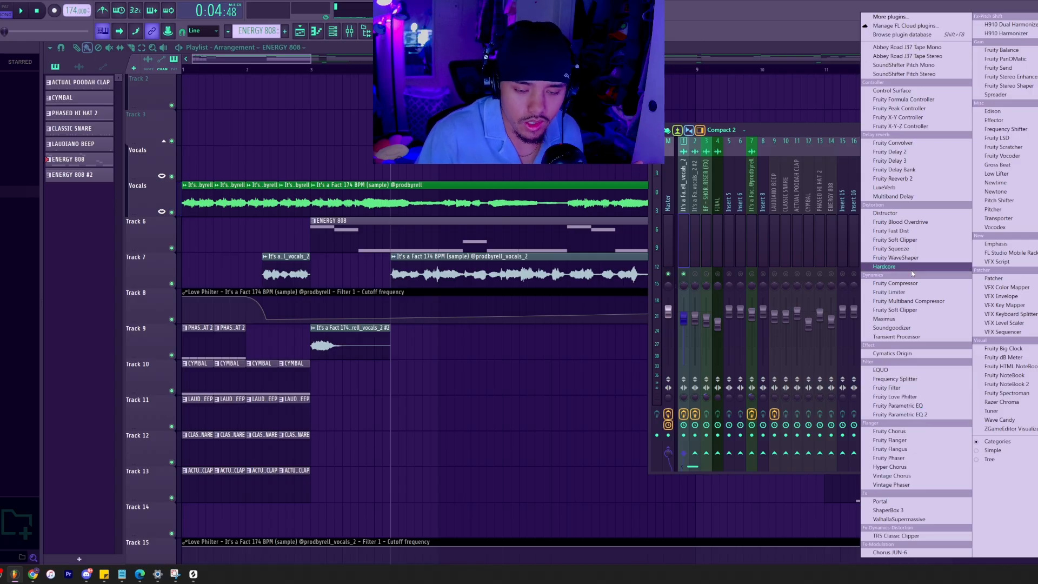
click(760, 107)
Select the vocals_2 clips on Track 7 of the playlist and examine where they sit in the arrangement.
scroll(816, 229, down, 2)
drag(964, 274, 206, 254)
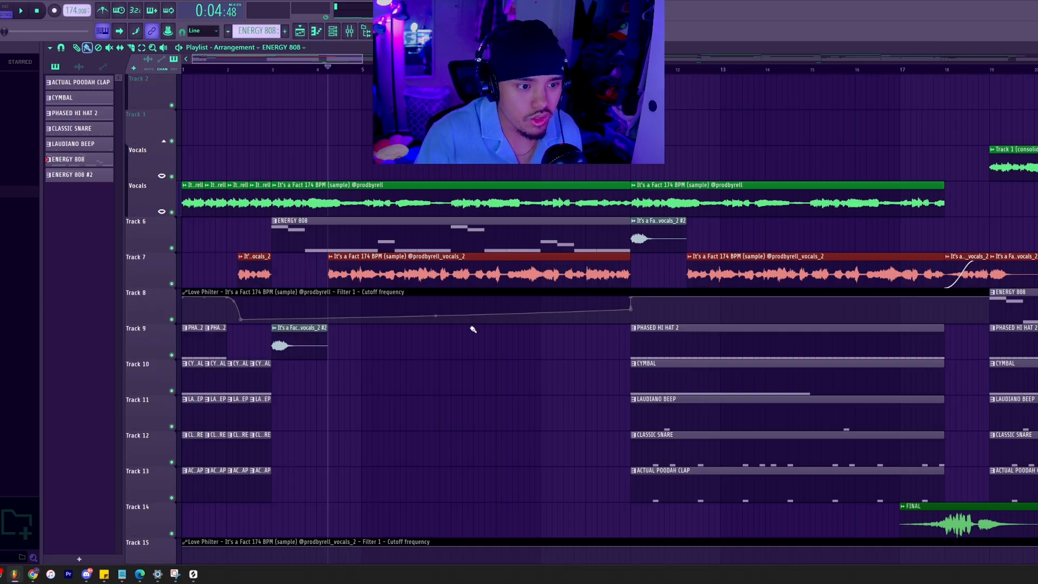
scroll(483, 323, up, 2)
ctrl+click(704, 153)
scroll(699, 167, down, 2)
scroll(204, 223, up, 4)
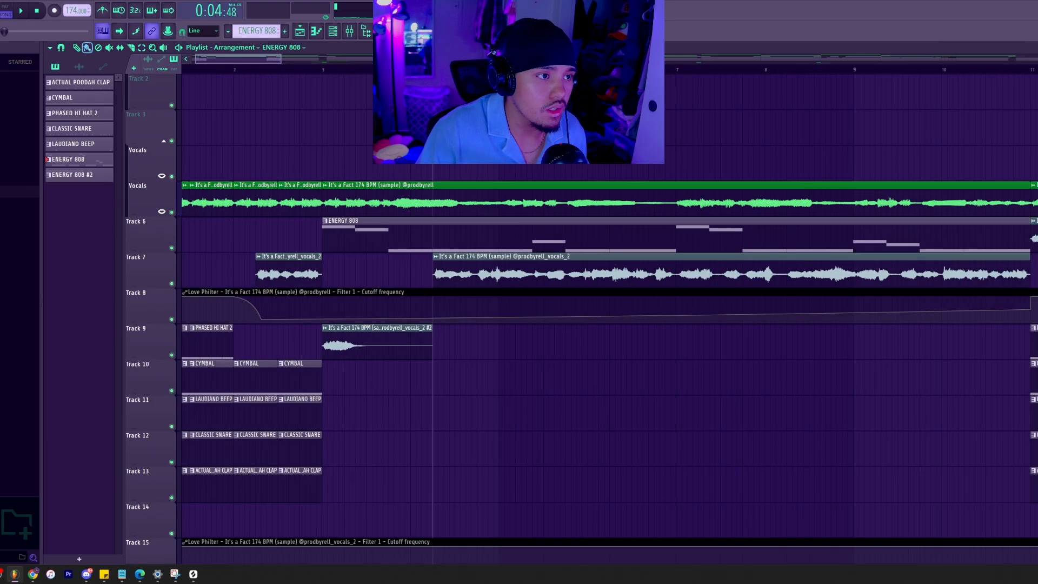
scroll(486, 154, down, 3)
Take the first vocals_2 mixer track out of solo and look over the rest of the arrangement.
click(350, 30)
key(F9)
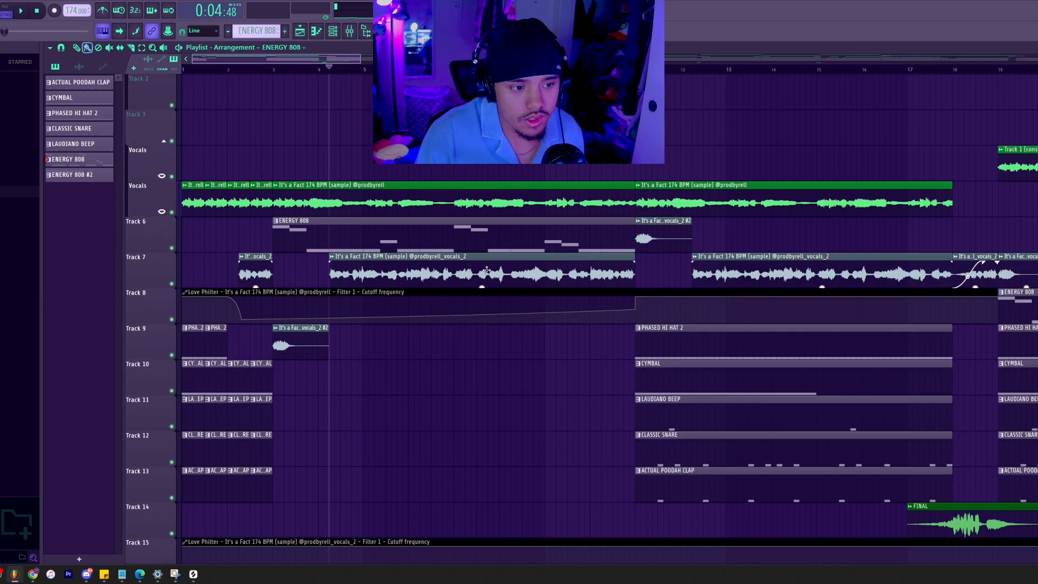
scroll(502, 193, down, 2)
click(351, 31)
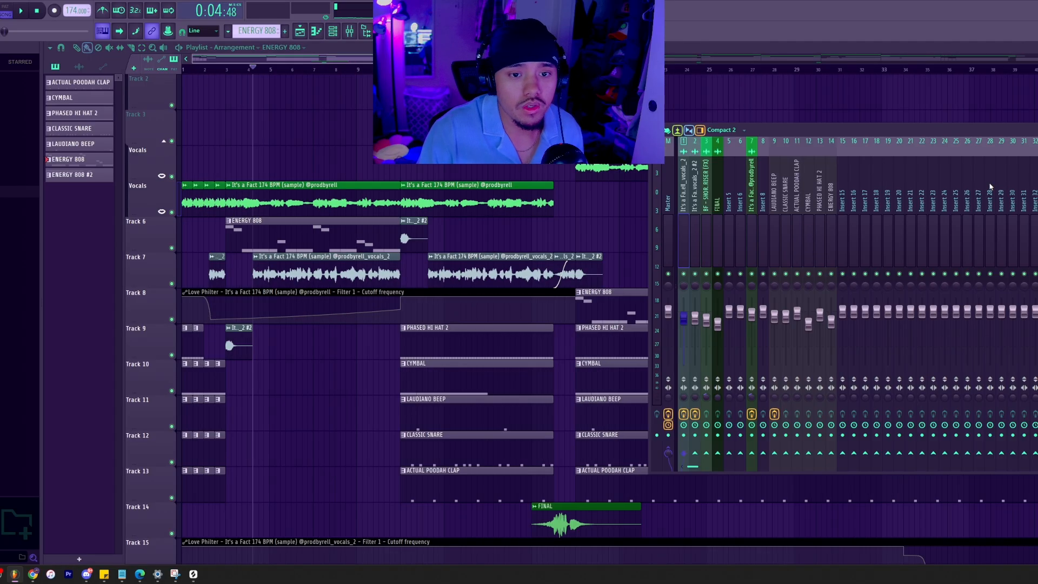
drag(896, 131, 802, 136)
key(F9)
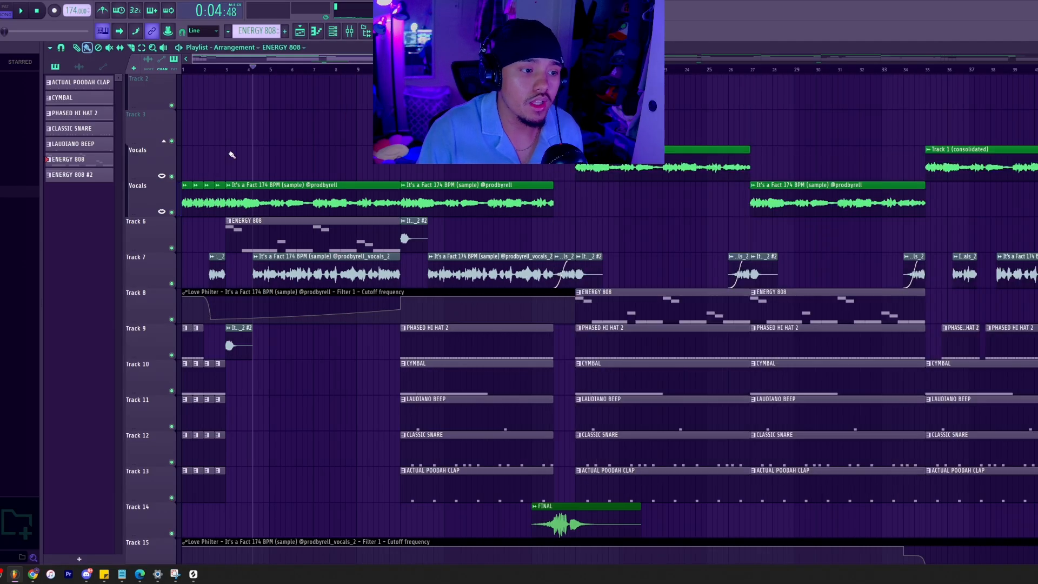
scroll(264, 139, down, 2)
Lay out the channel rack and mixer alongside the Master's TRS Classic Clipper, and select the ENERGY 808 and first vocals_2 tracks.
click(352, 34)
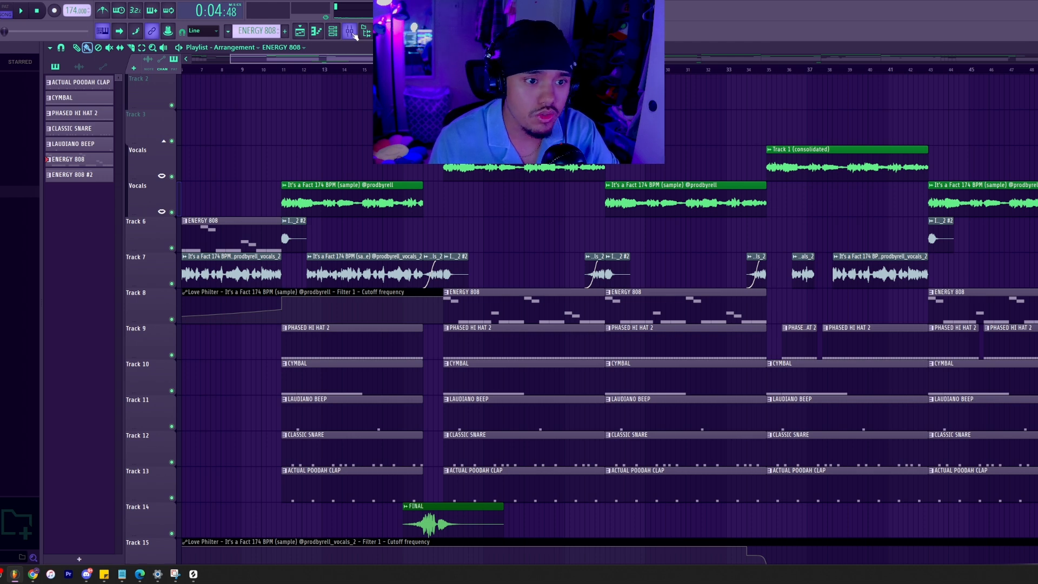
click(350, 31)
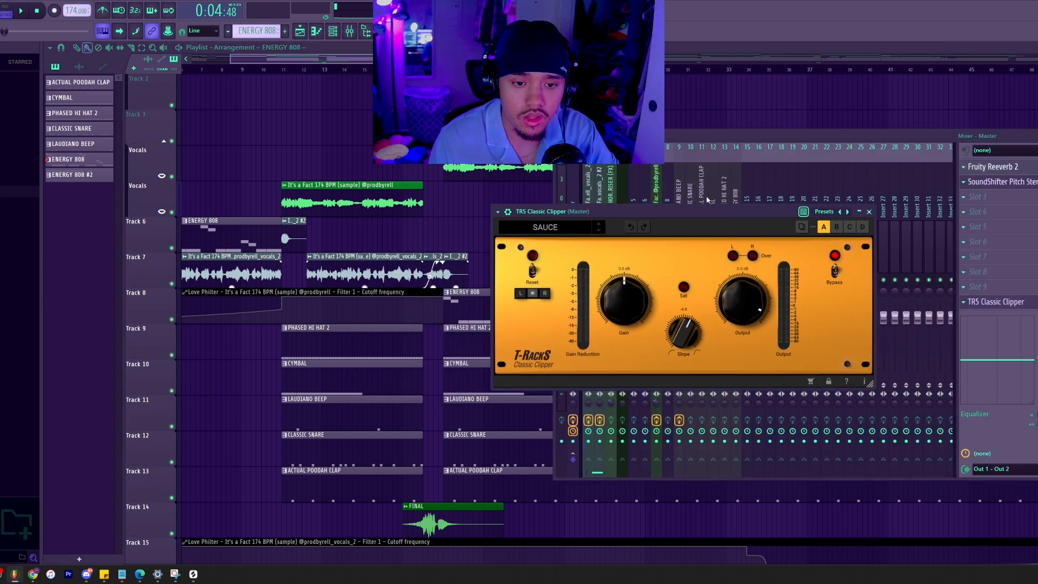
click(712, 183)
click(341, 30)
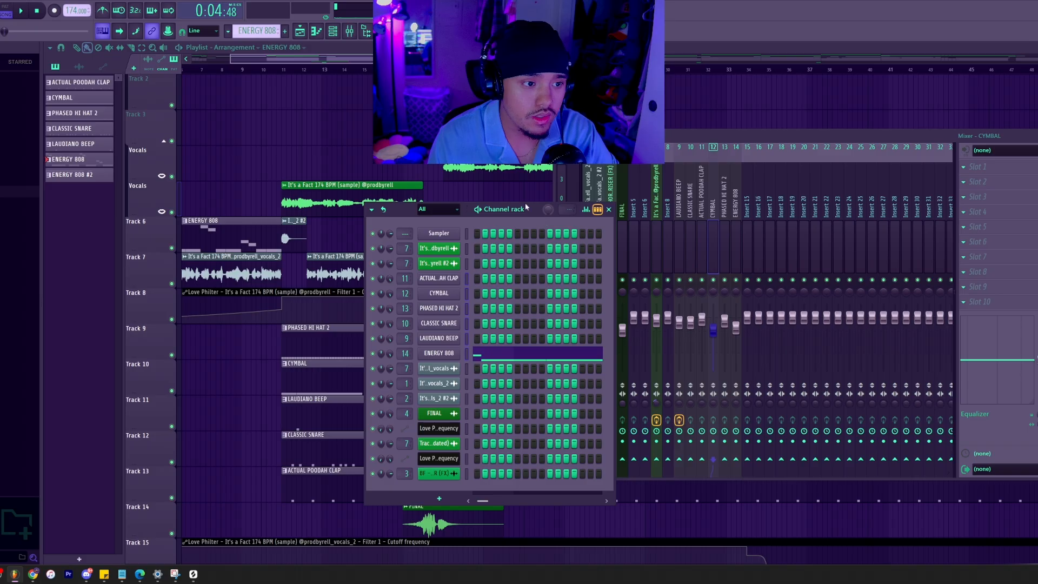
drag(525, 207, 399, 218)
drag(789, 135, 864, 161)
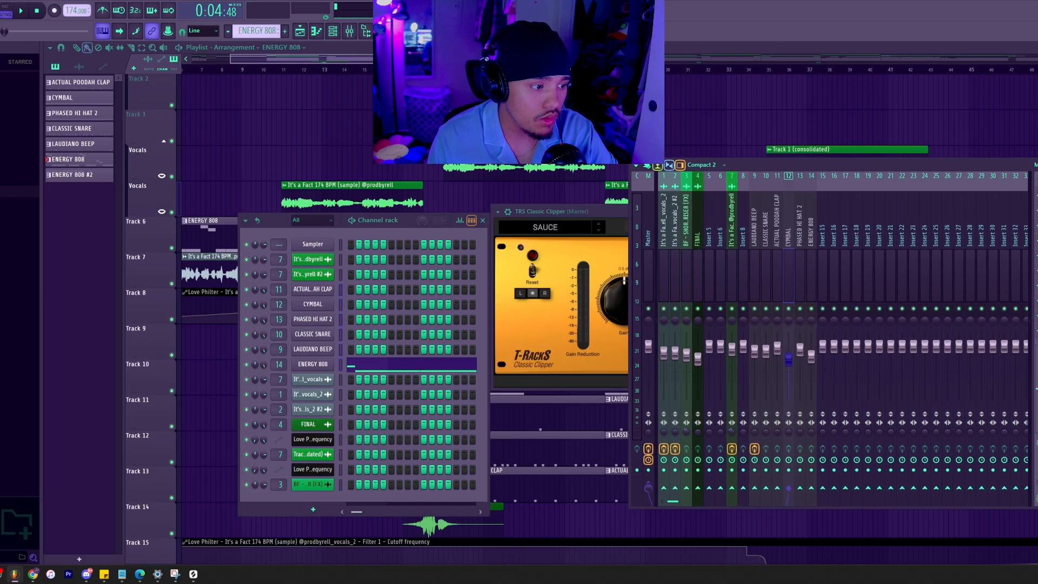
click(807, 263)
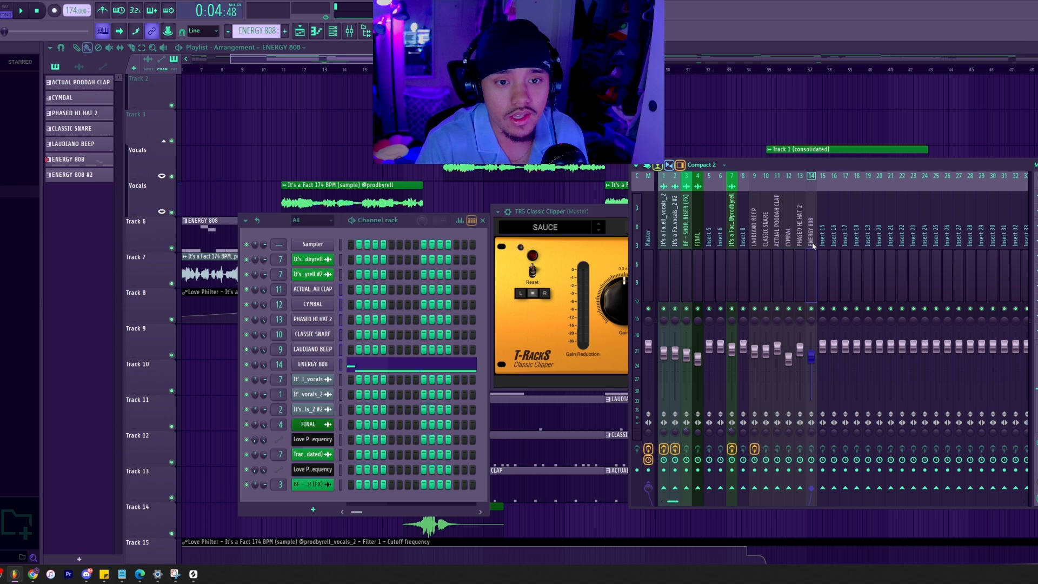
click(662, 212)
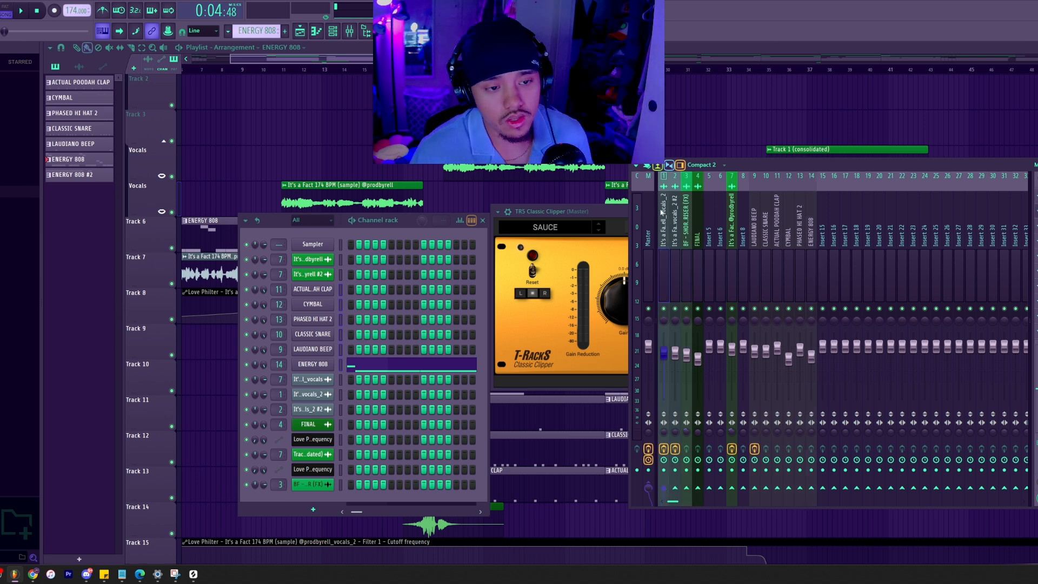
Look over the 103 BPM beat's arrangement and play the section where the drums enter with the mixer open.
right_click(700, 118)
scroll(740, 178, down, 2)
scroll(741, 178, down, 3)
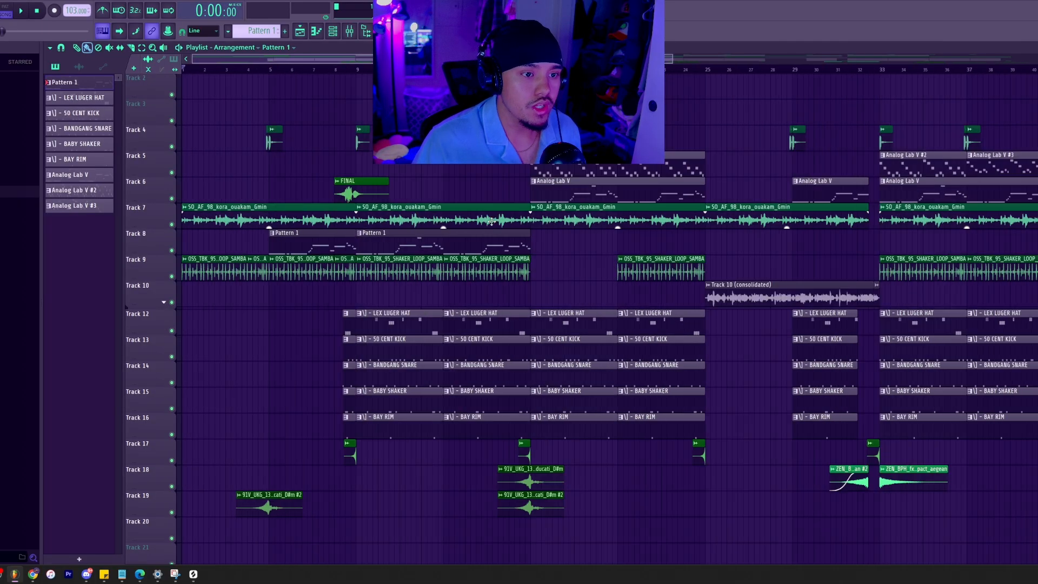
key(space)
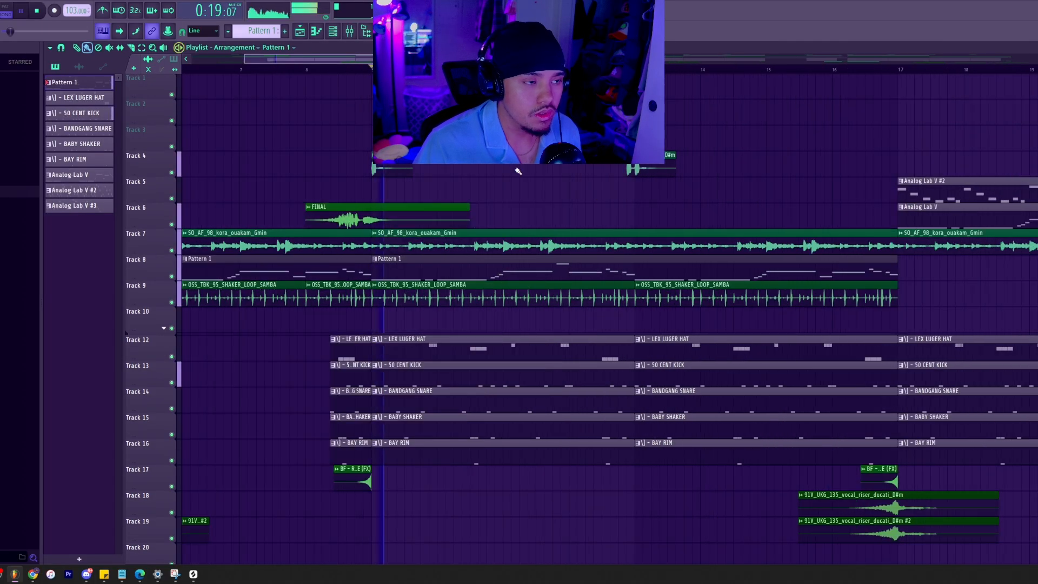
click(352, 33)
drag(822, 156, 766, 143)
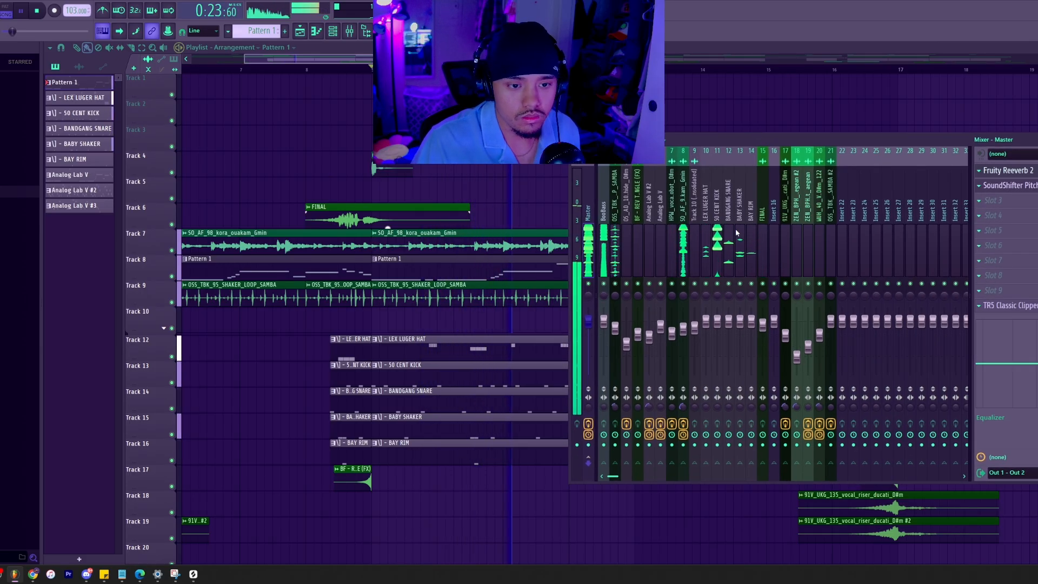
Stop playback and solo the SO_AF_98_kora sample and BooBass mixer tracks.
click(682, 245)
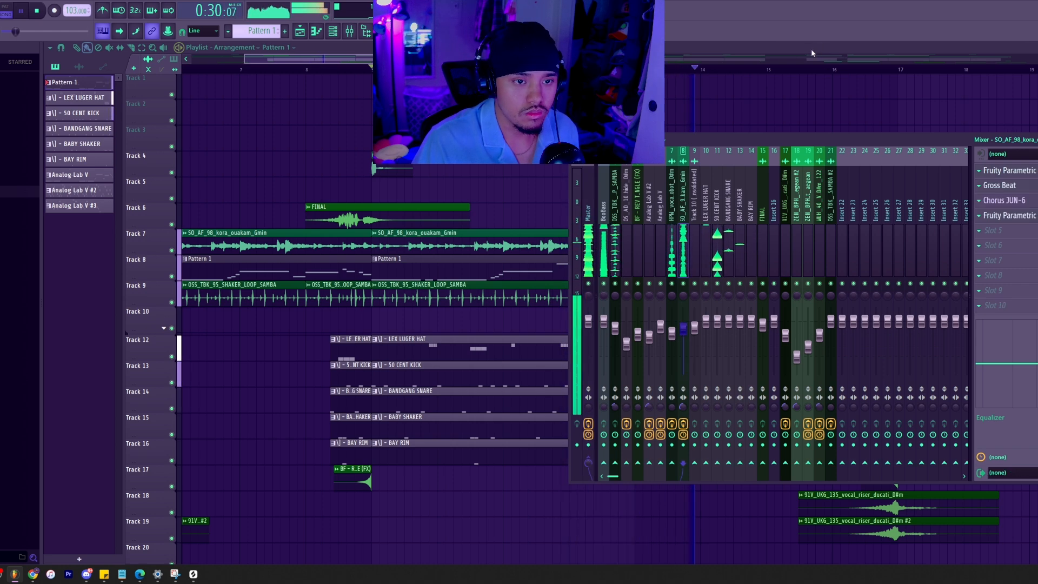
key(space)
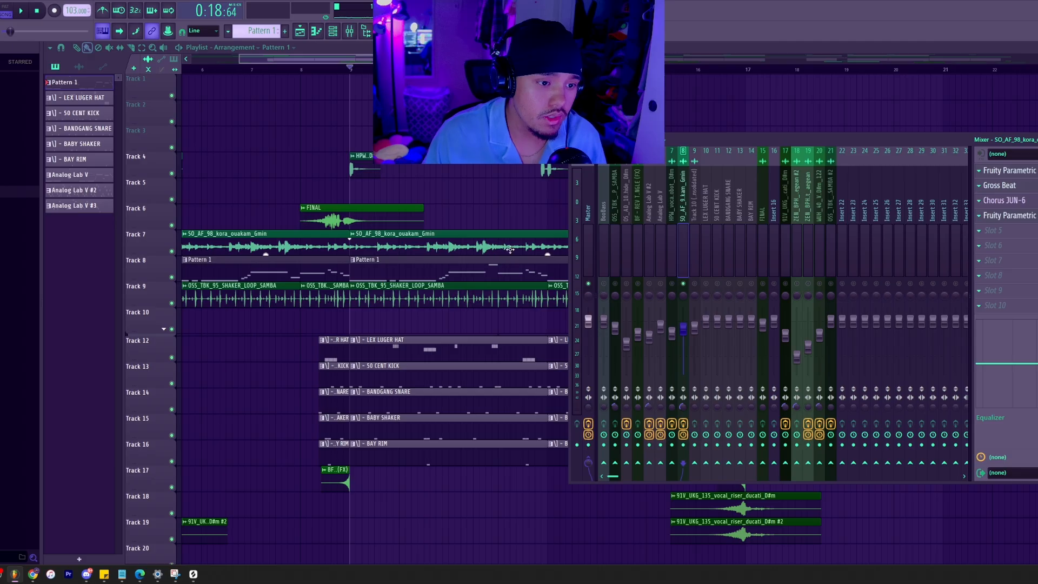
click(605, 245)
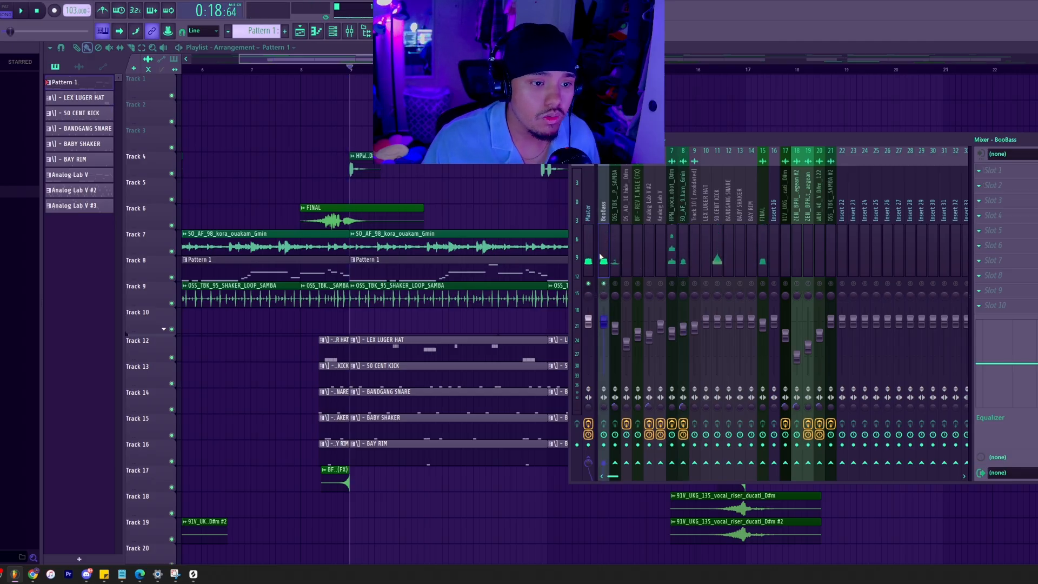
click(683, 240)
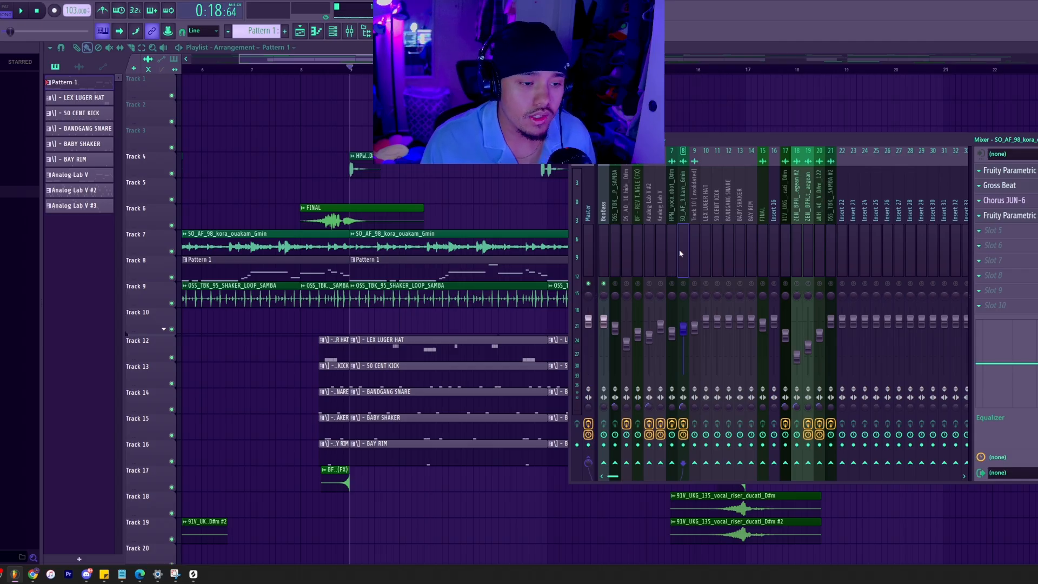
Replay the start of the drum section repeatedly with SO_AF_98_kora soloed to check its level in the mixer.
key(space)
key(space)
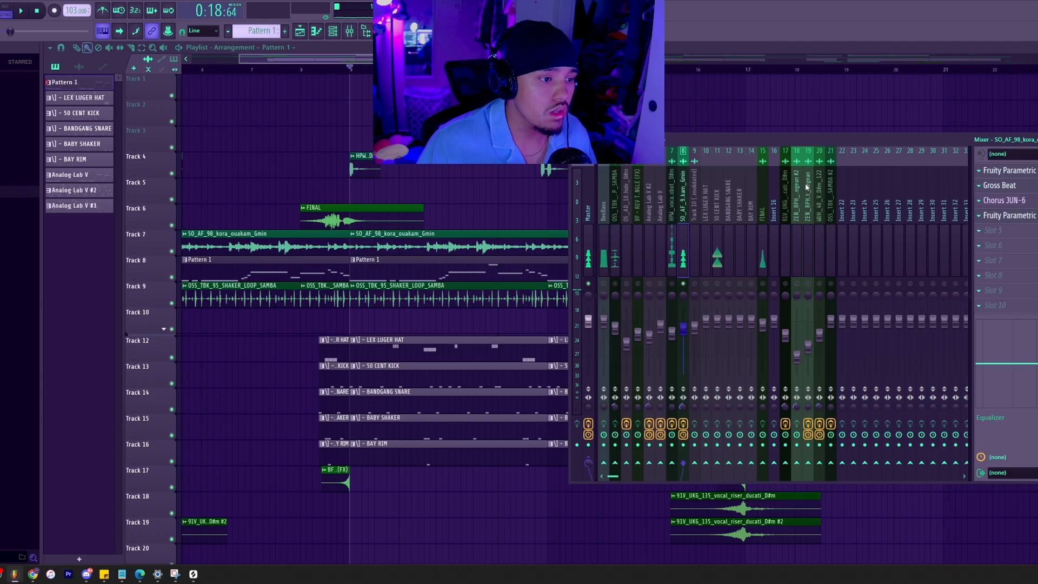
key(space)
key(space)
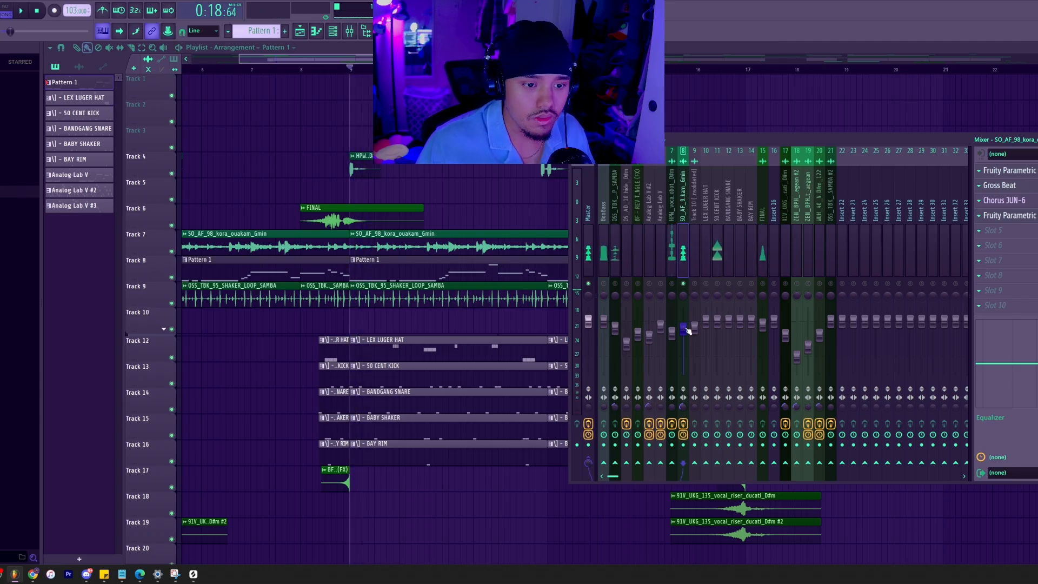
key(space)
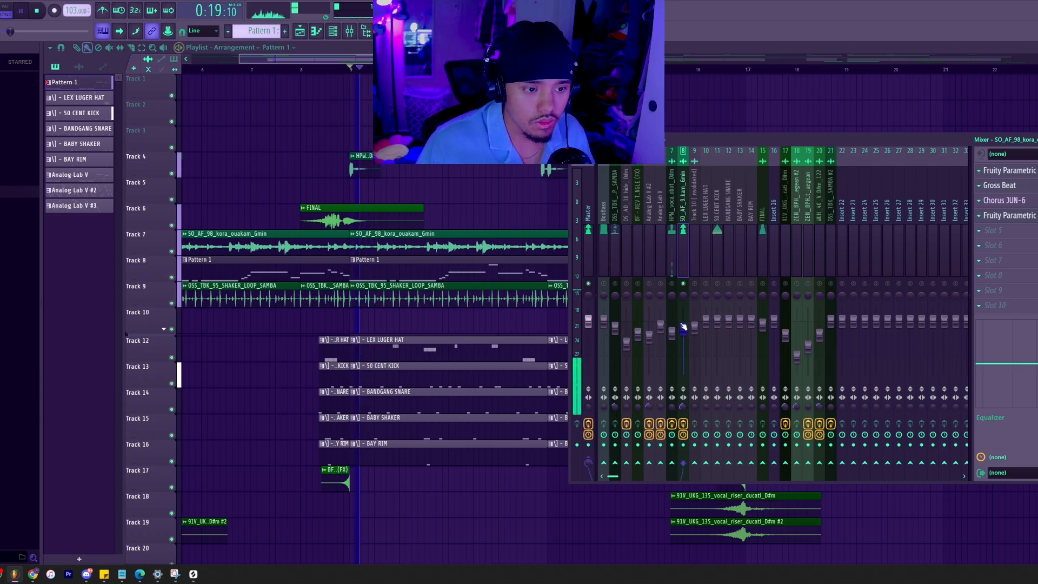
key(space)
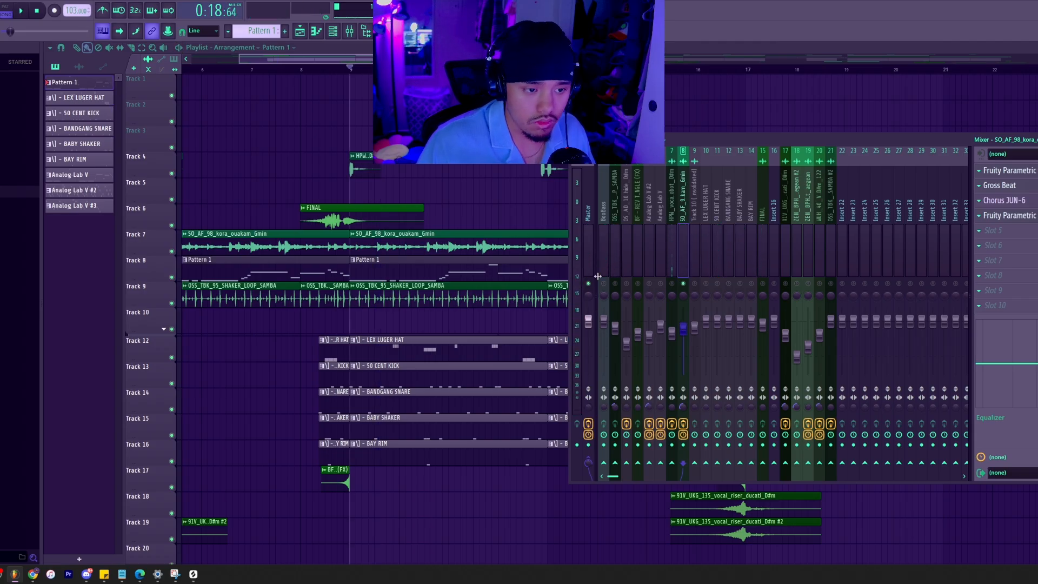
key(space)
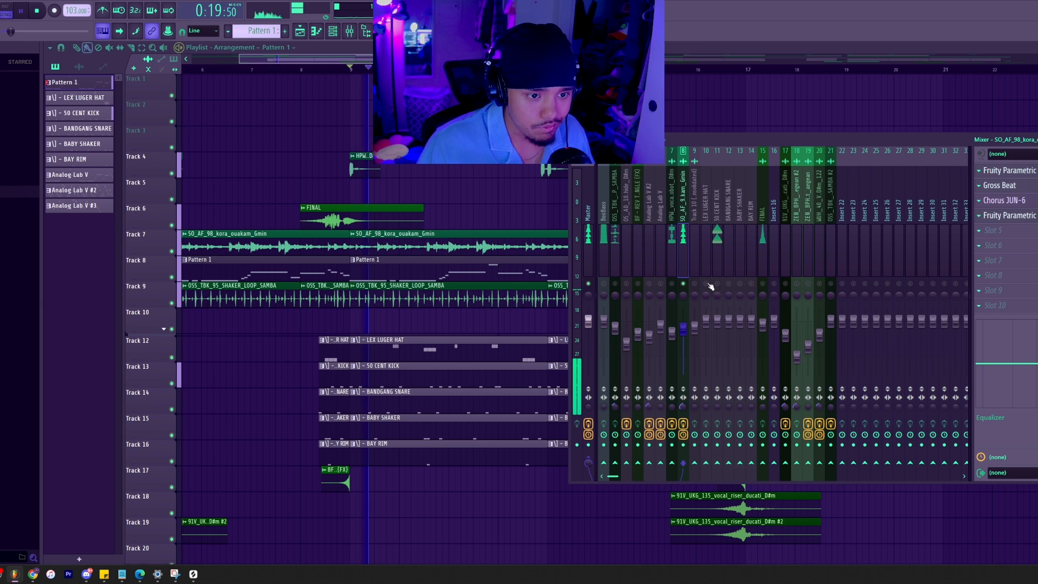
key(space)
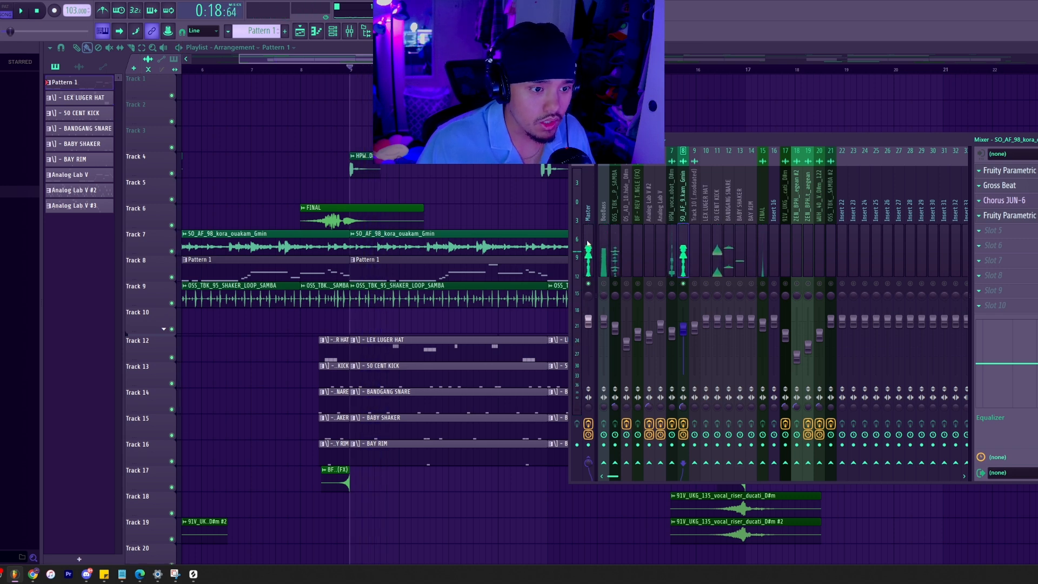
key(space)
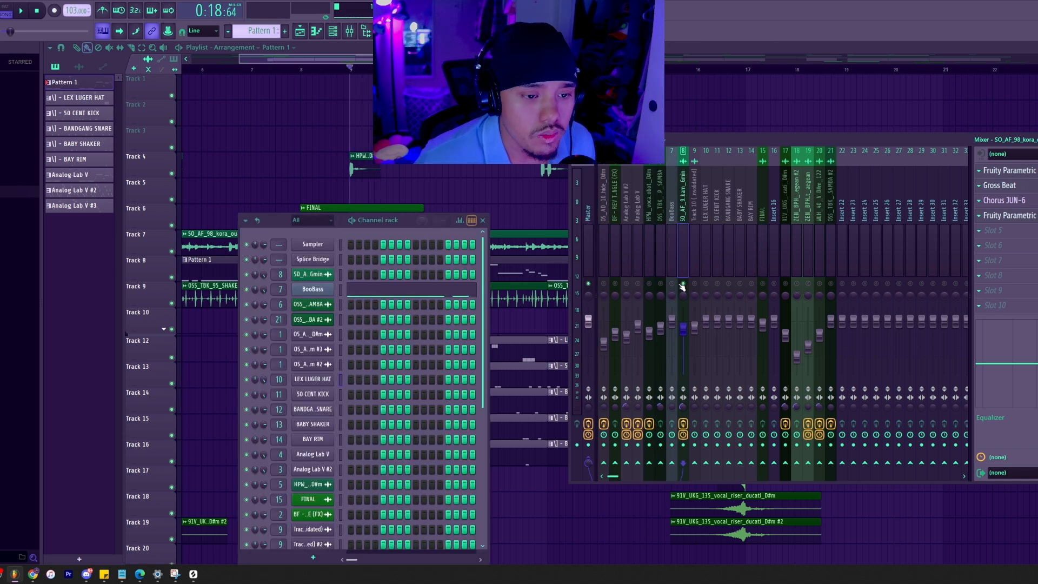
Solo the BooBass track together with SO_AF_98_kora and play both to compare their levels.
click(676, 257)
key(space)
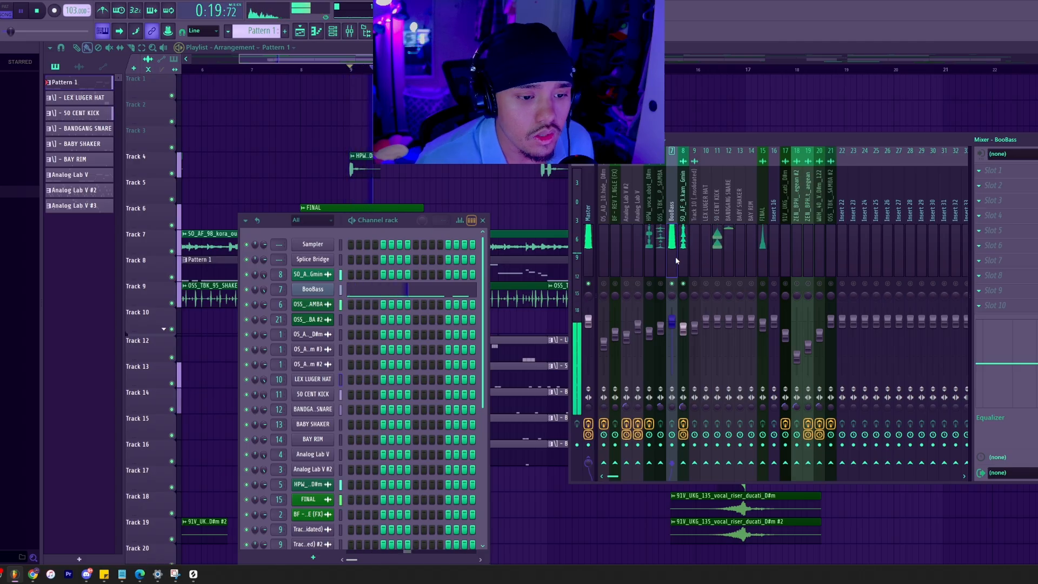
ctrl+shift+click(687, 331)
Move the BooBass mixer track to insert 8, directly after the SO_AF_98_kora track.
key(alt+Left)
key(alt+Left)
key(alt+Left)
key(alt+Left)
key(alt+Left)
key(alt+Left)
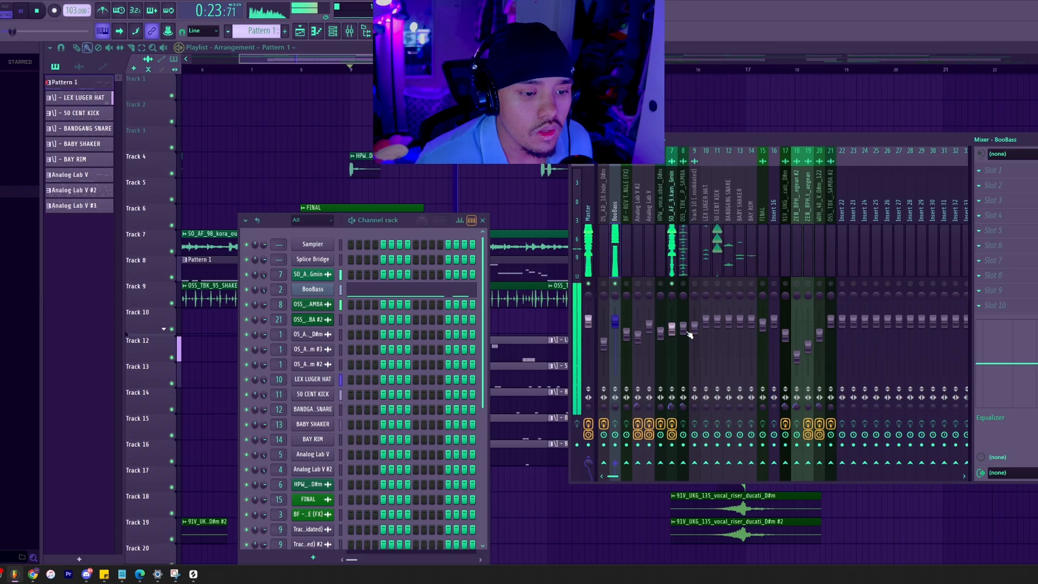
click(686, 331)
key(alt+Left)
click(605, 262)
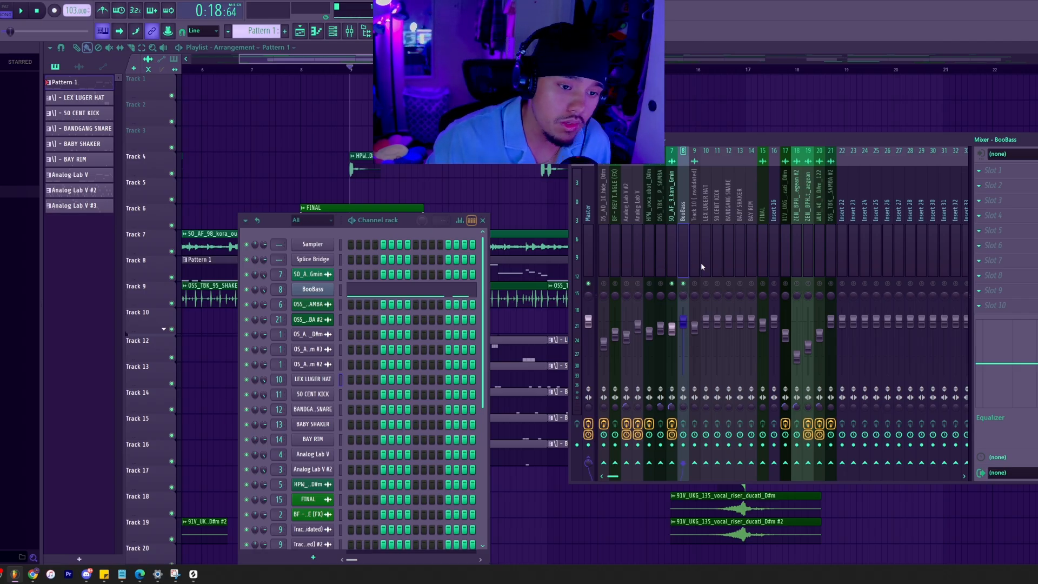
Unsolo the tracks, select the drum tracks from LEX LUGER HAT through BAY RIM, and play the full mix.
click(717, 261)
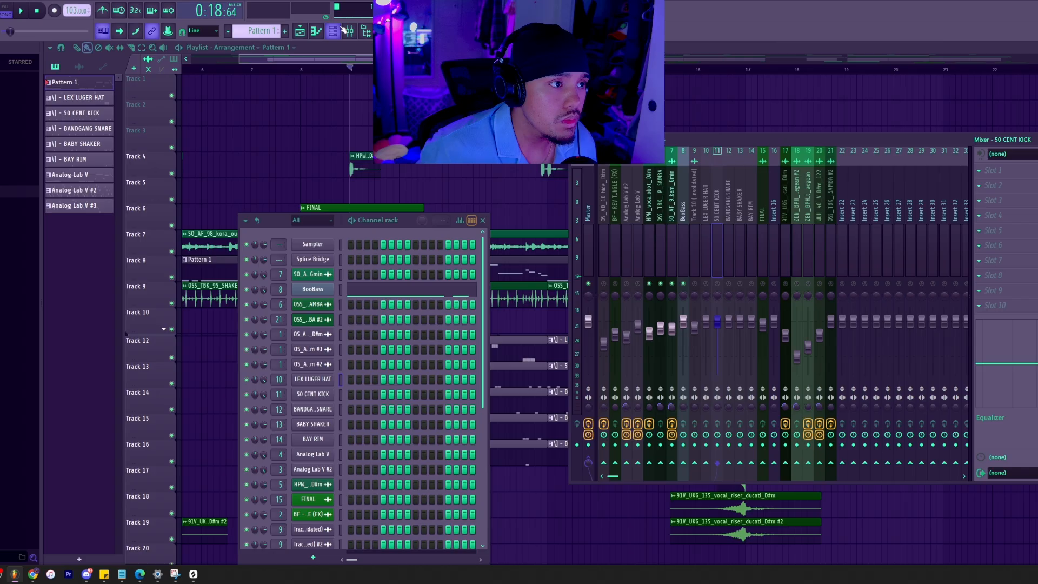
key(space)
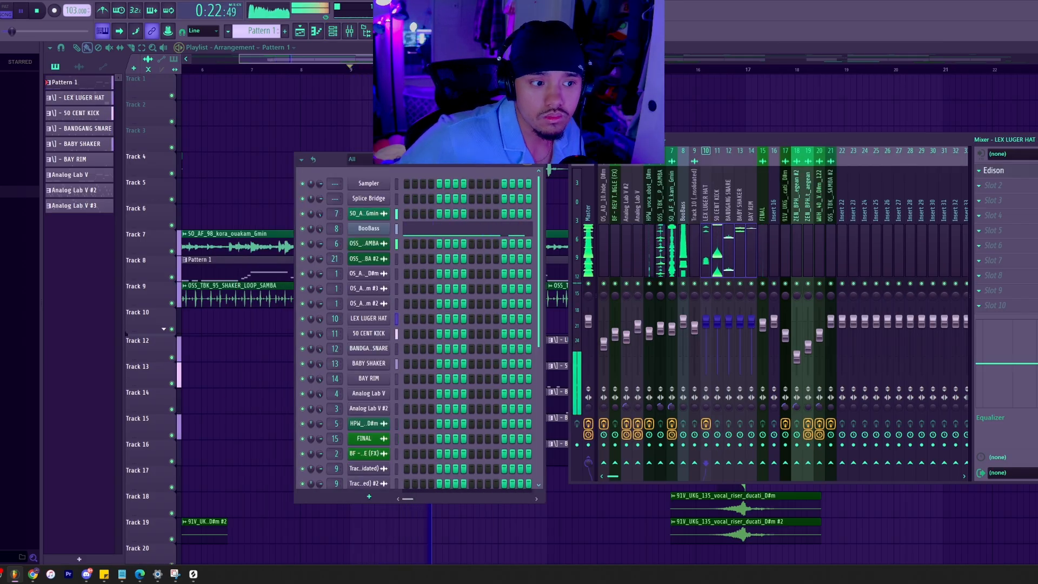
key(space)
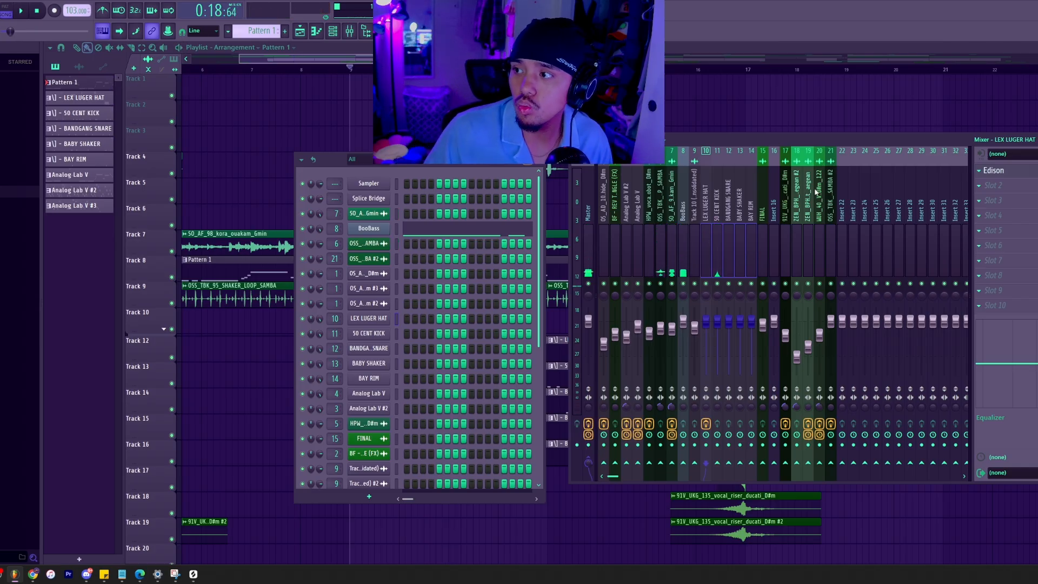
Go through the sample, bass and drum tracks in the mixer, ending with 50 CENT KICK selected.
click(649, 225)
click(690, 224)
click(669, 223)
click(649, 226)
click(730, 230)
click(717, 238)
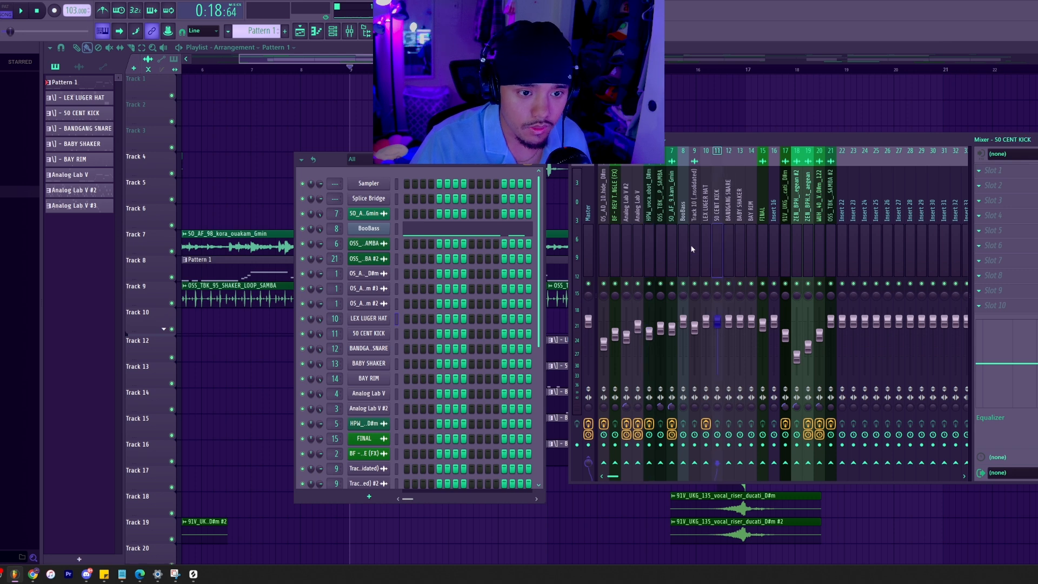
Solo the 50 CENT KICK track and play it to check its level against the Master.
right_click(720, 284)
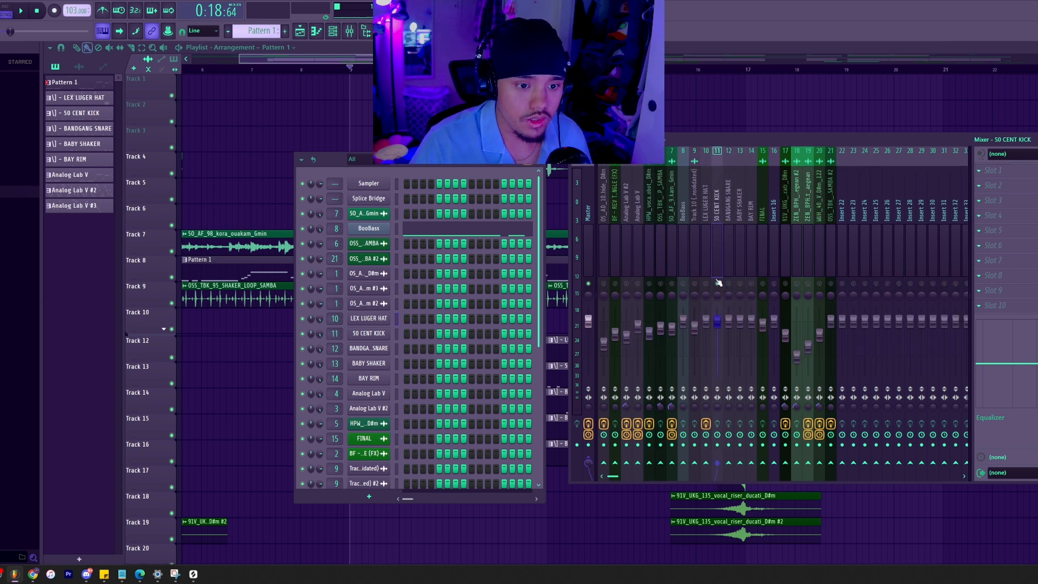
right_click(714, 244)
click(713, 235)
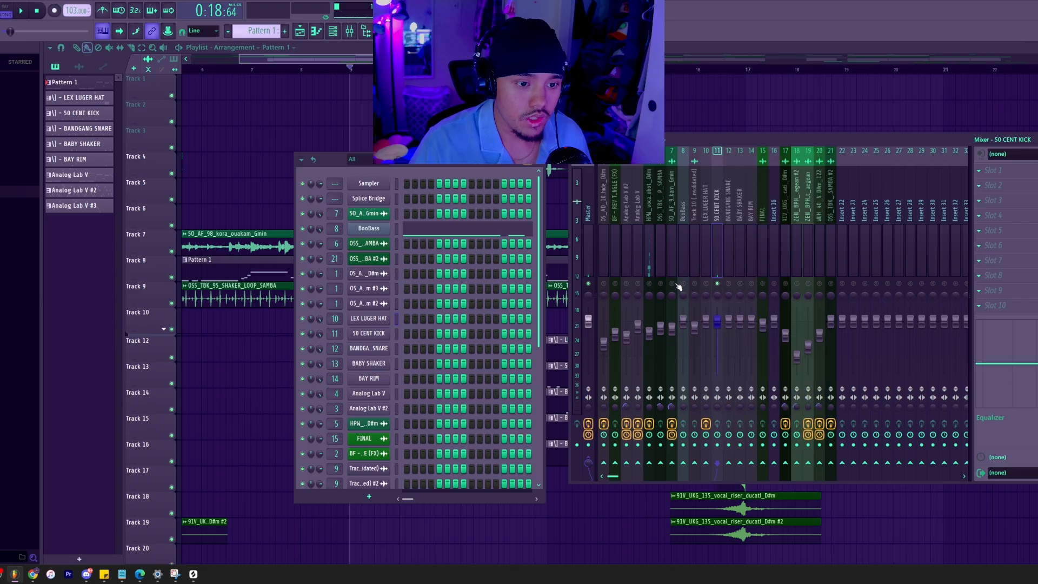
Add the SO_AF_98_kora and BooBass tracks to the soloed kick and play them together to compare levels.
click(673, 284)
key(space)
key(space)
click(684, 284)
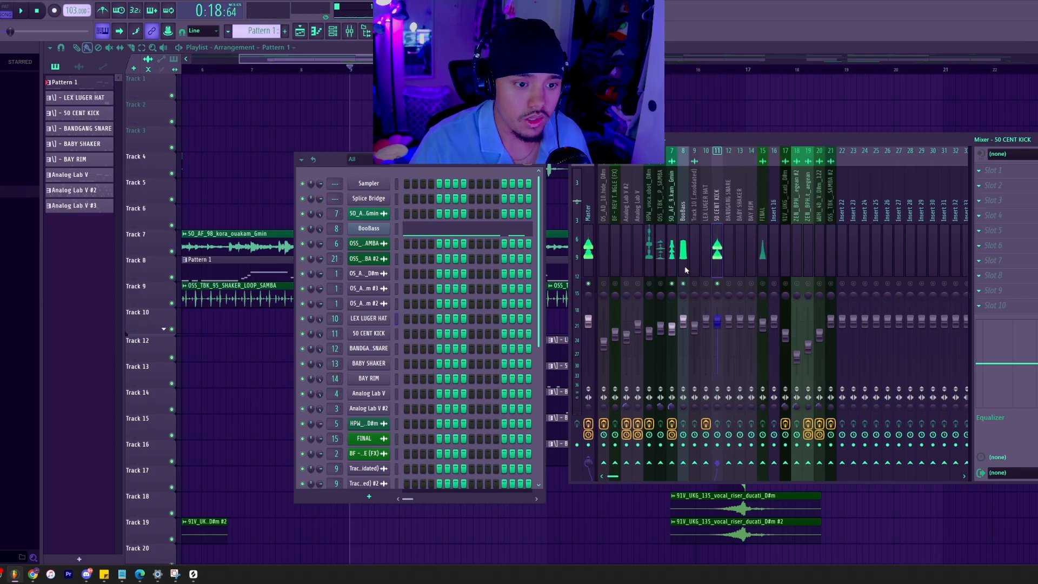
key(space)
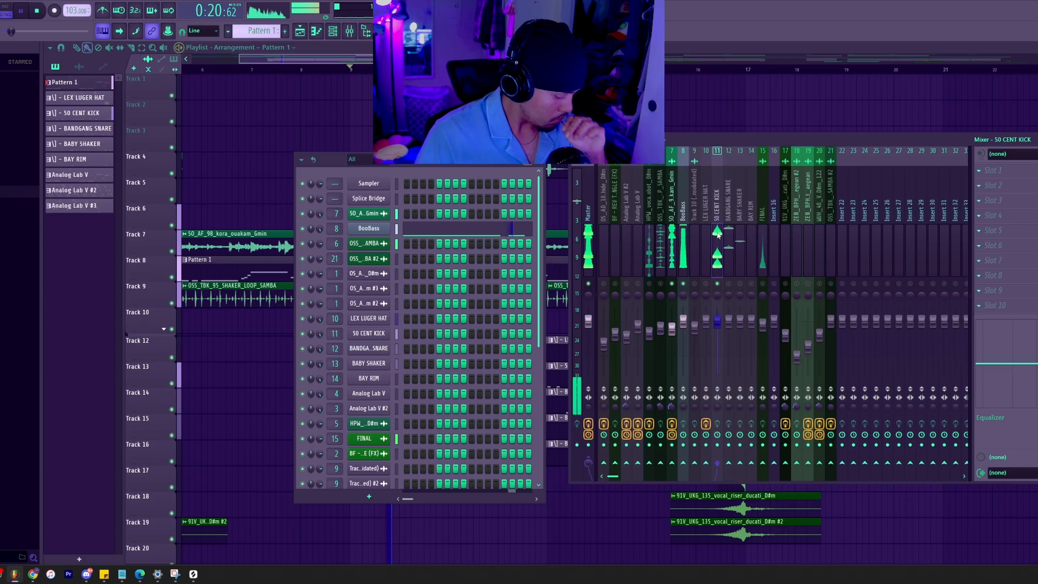
key(space)
key(space)
key(space)
key(space)
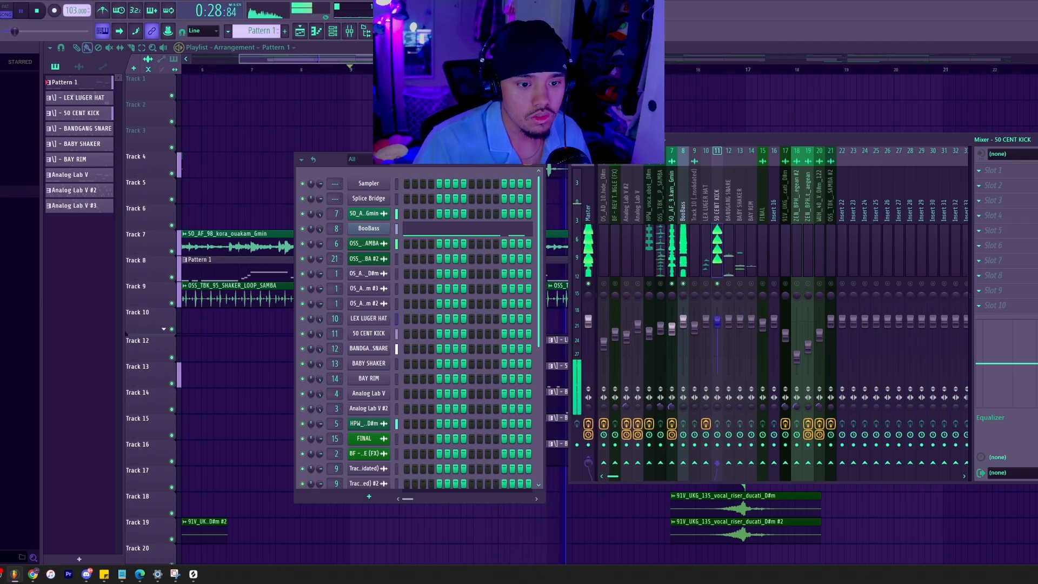
key(space)
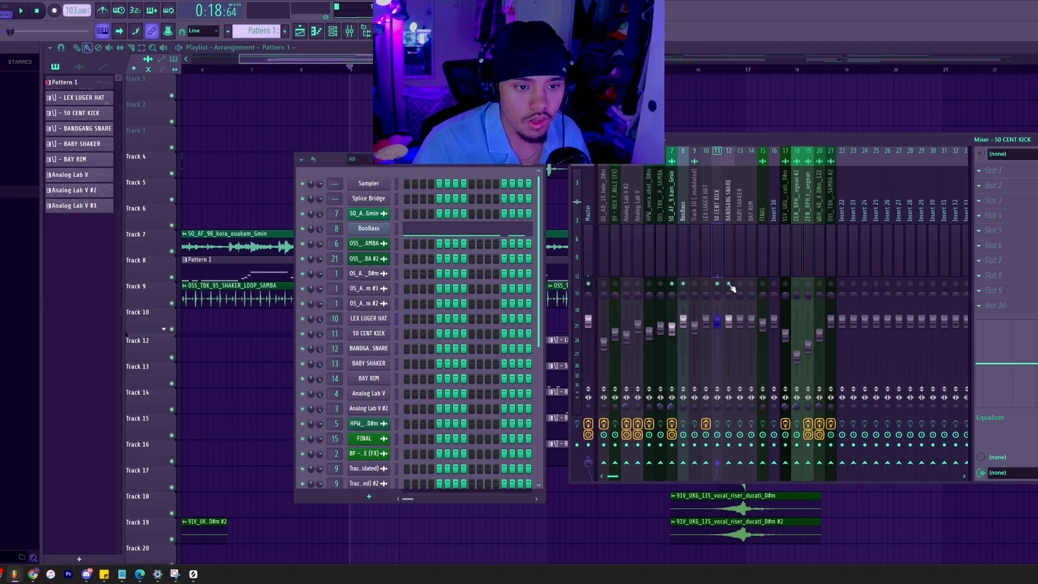
Add BANDGANG SNARE to the soloed tracks, play them together, and lower the snare's fader slightly.
click(730, 288)
key(space)
key(space)
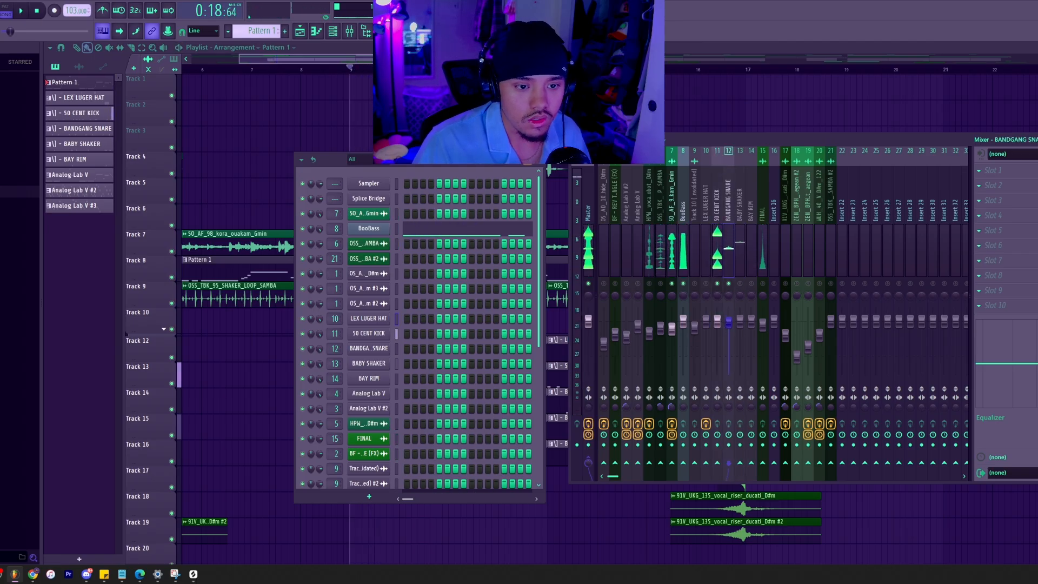
key(space)
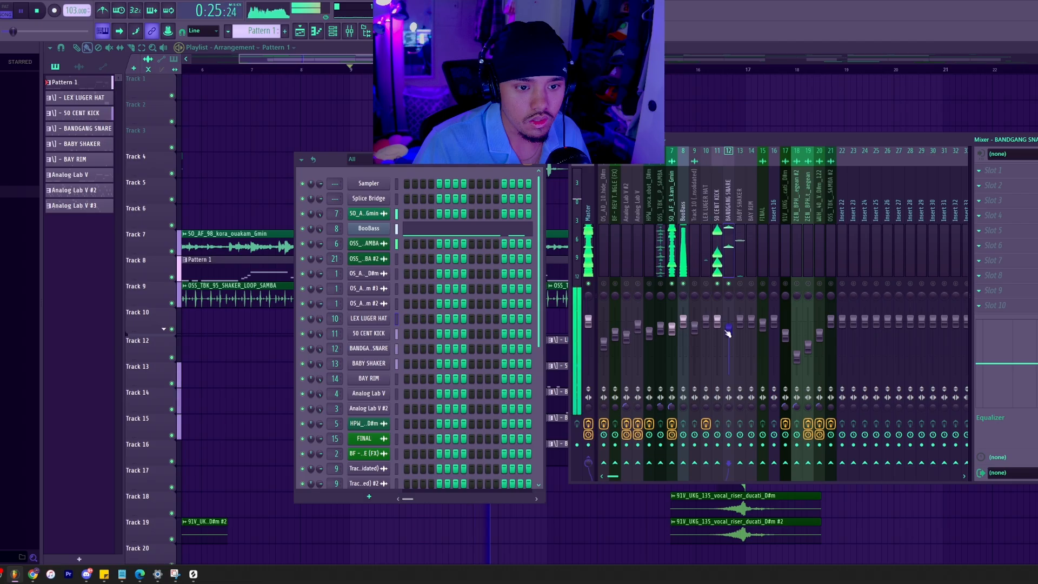
key(space)
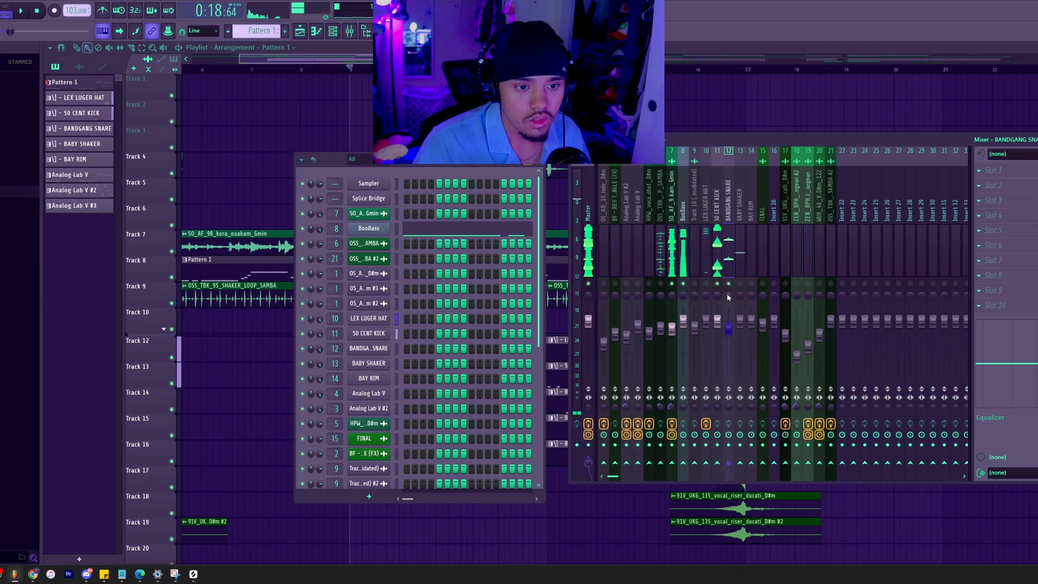
Add BABY SHAKER to the soloed tracks and play the section to judge its level.
click(741, 322)
key(space)
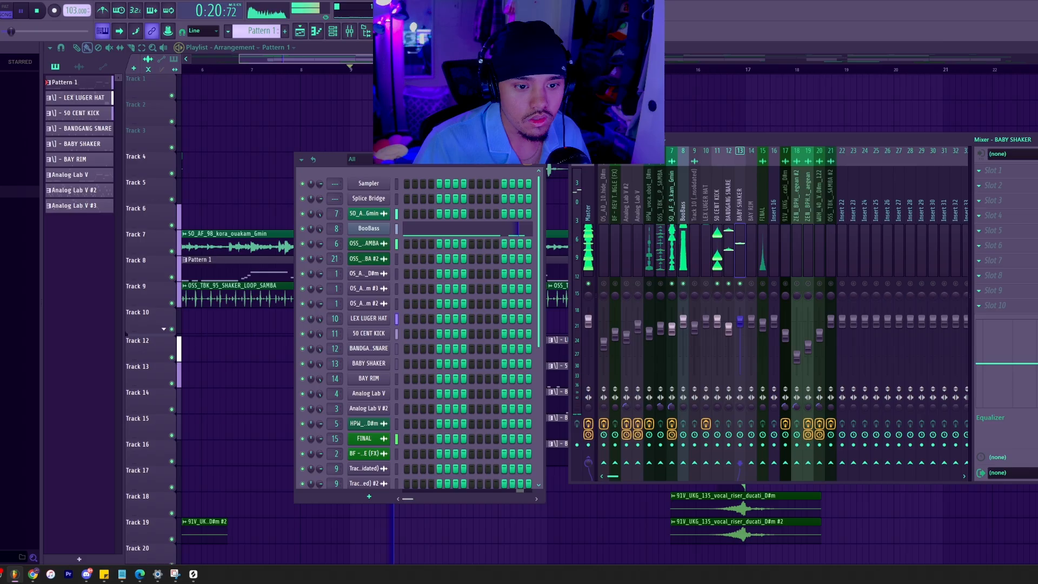
key(space)
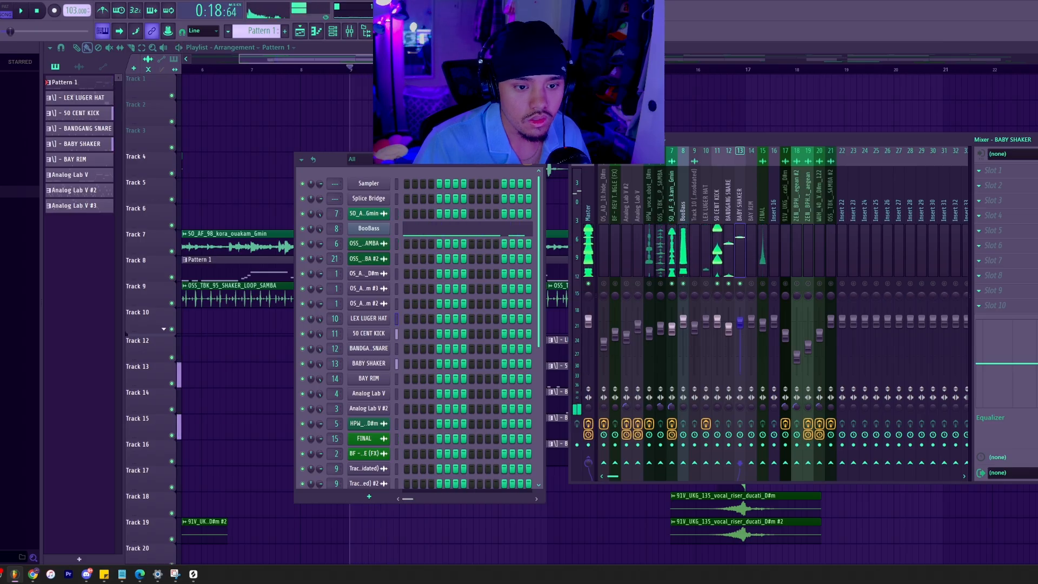
key(space)
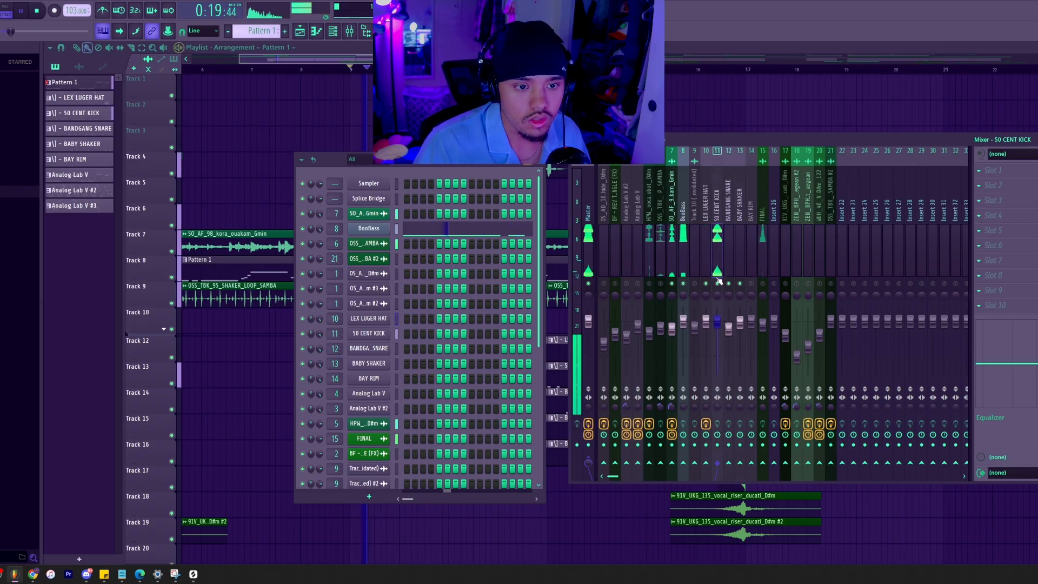
Audition the LEX LUGER HAT track together with the soloed sample, bass and drums.
click(708, 323)
key(space)
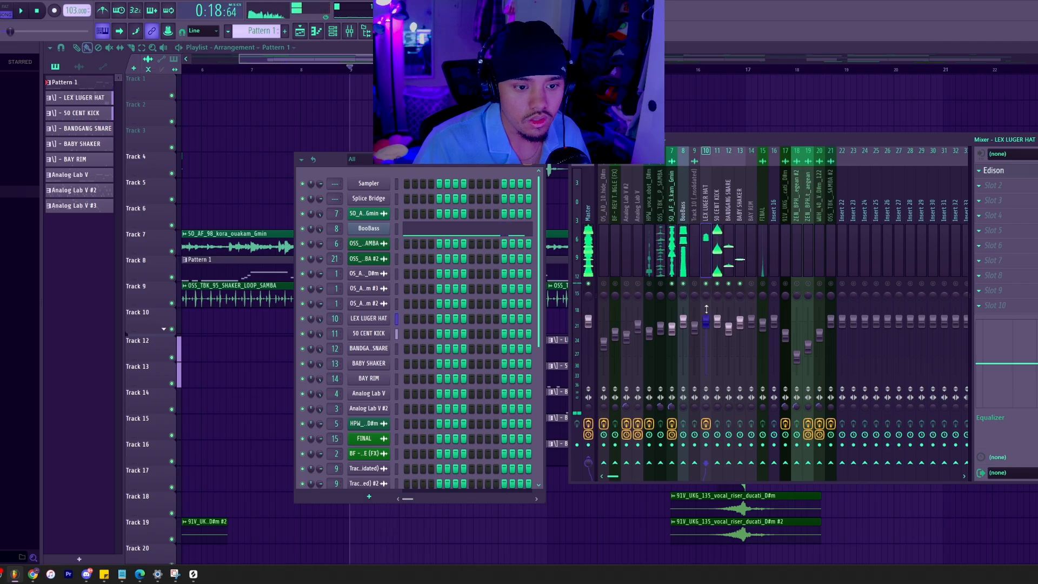
key(space)
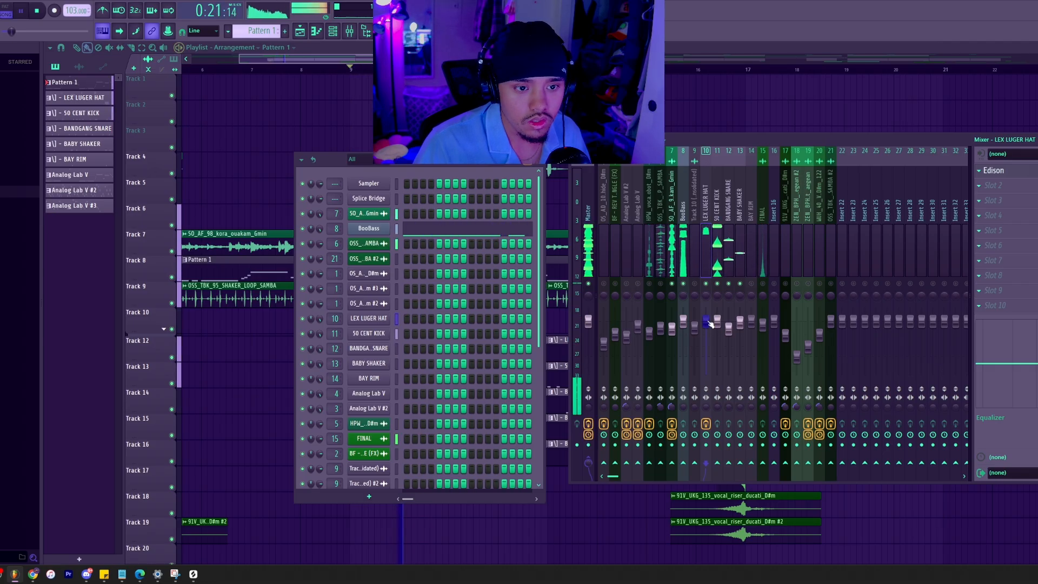
key(space)
Enable the BAY RIM track, locate its clip in the arrangement, and open its notes in the piano roll.
key(space)
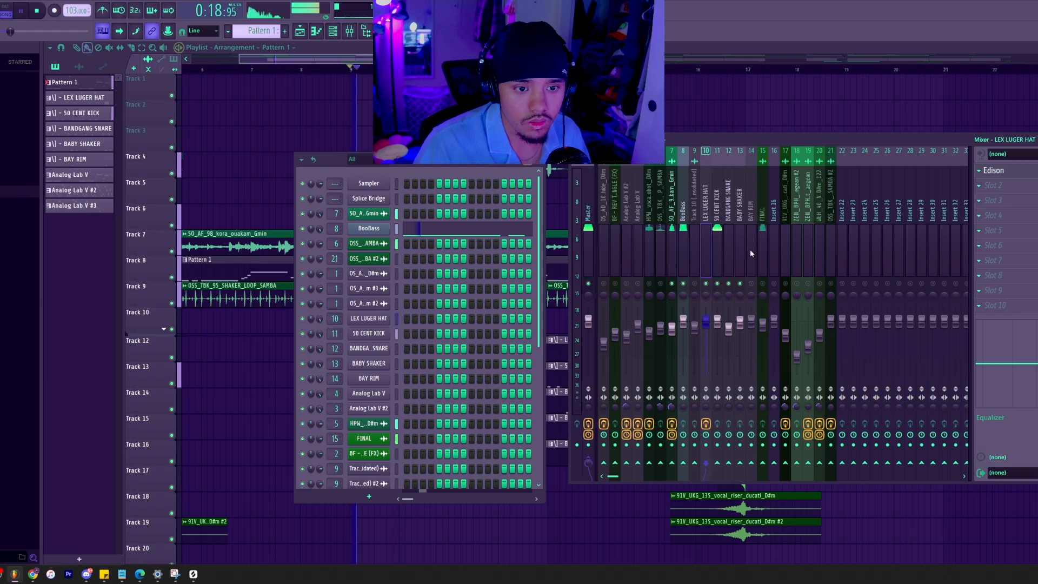
click(751, 286)
key(space)
key(F12)
scroll(363, 274, up, 2)
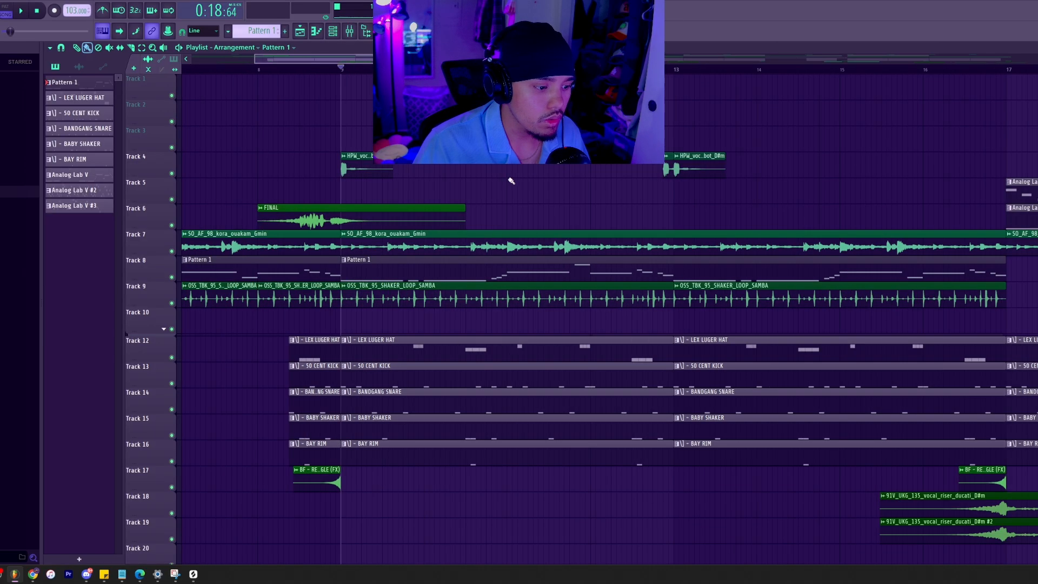
click(464, 69)
scroll(463, 351, up, 4)
double_click(505, 456)
key(q)
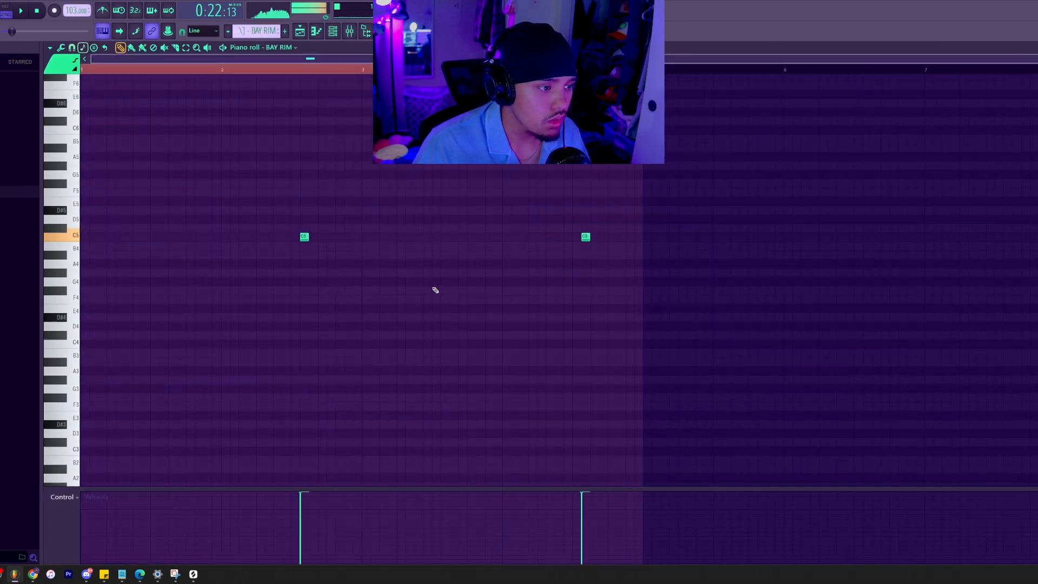
Play the section with the mixer shown to check the BAY RIM level.
click(350, 31)
key(space)
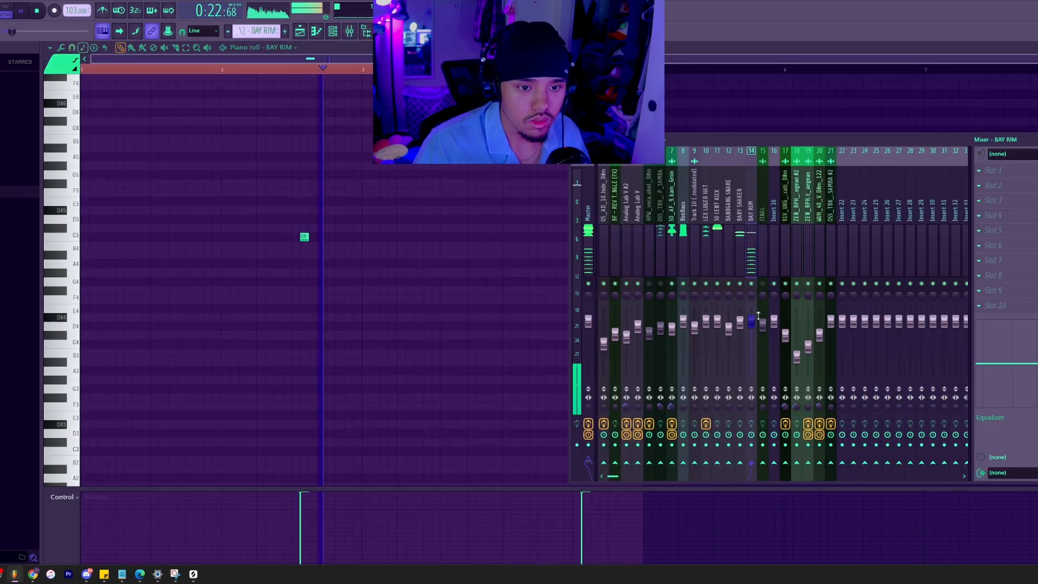
click(350, 31)
key(space)
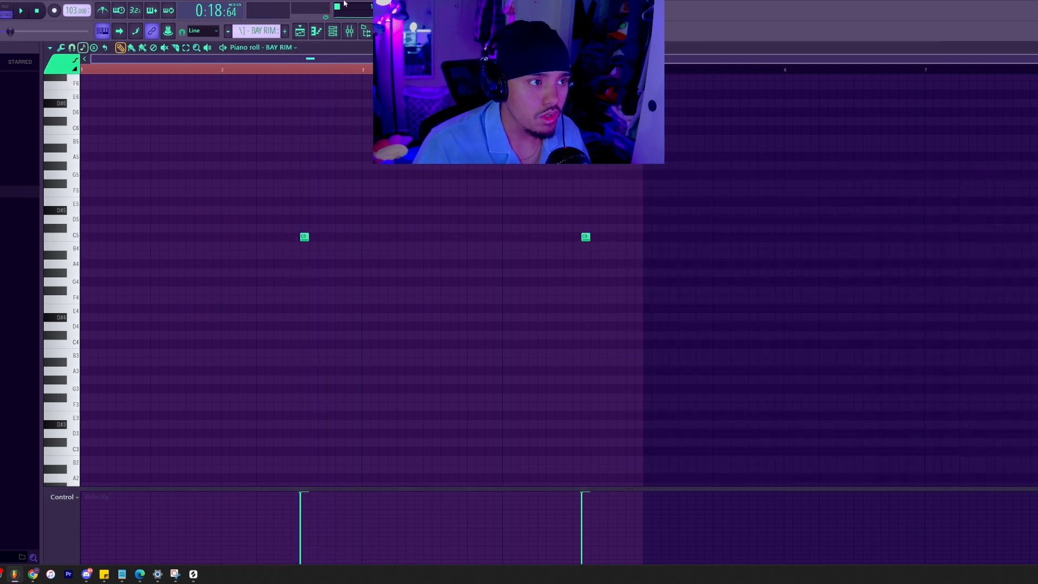
Return to the arrangement with the mixer, enable all tracks, and play the full mix while checking the drum levels.
click(350, 32)
click(300, 31)
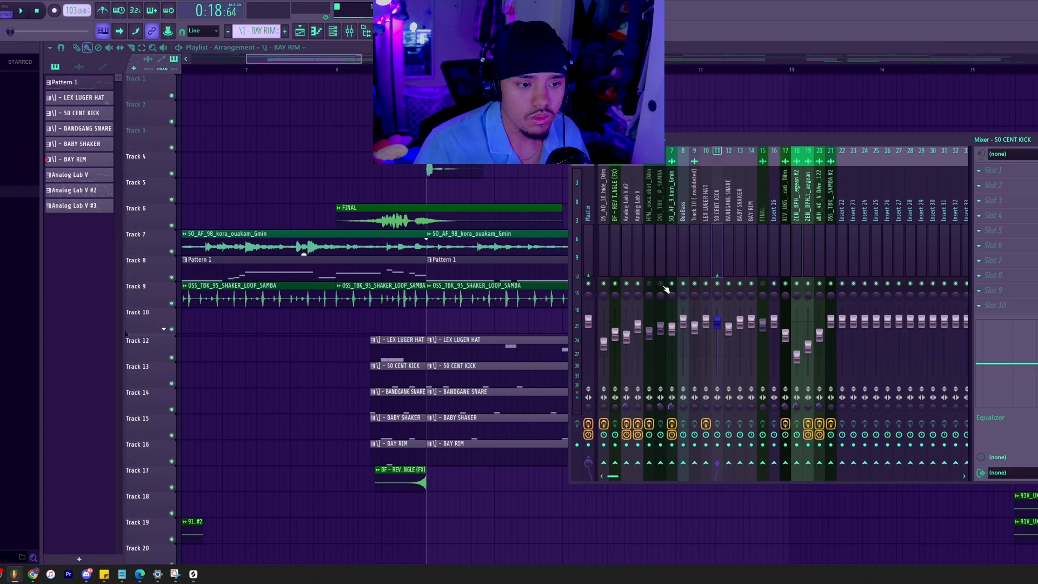
right_click(660, 284)
right_click(660, 284)
key(space)
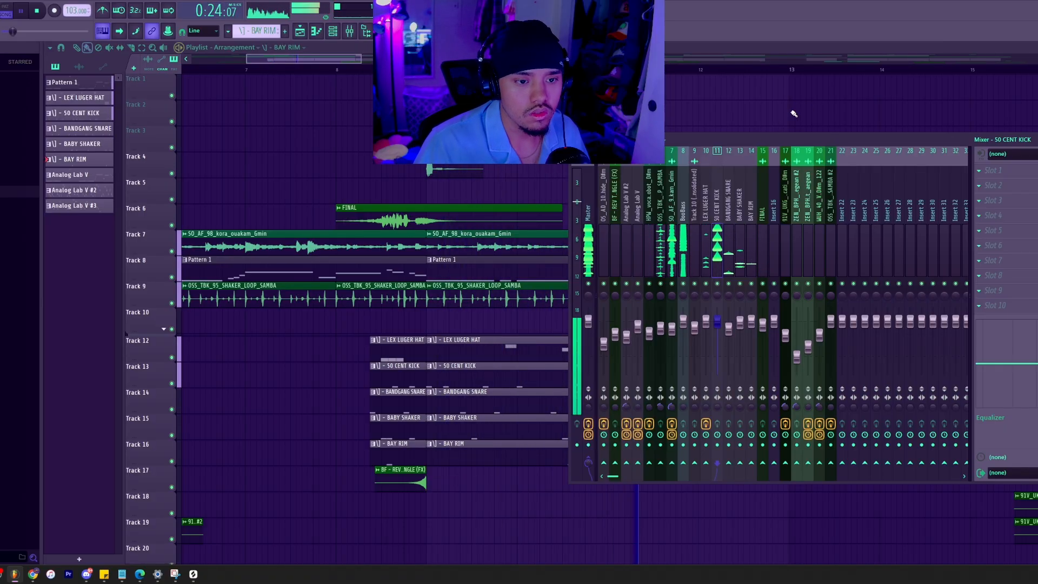
click(727, 243)
click(716, 245)
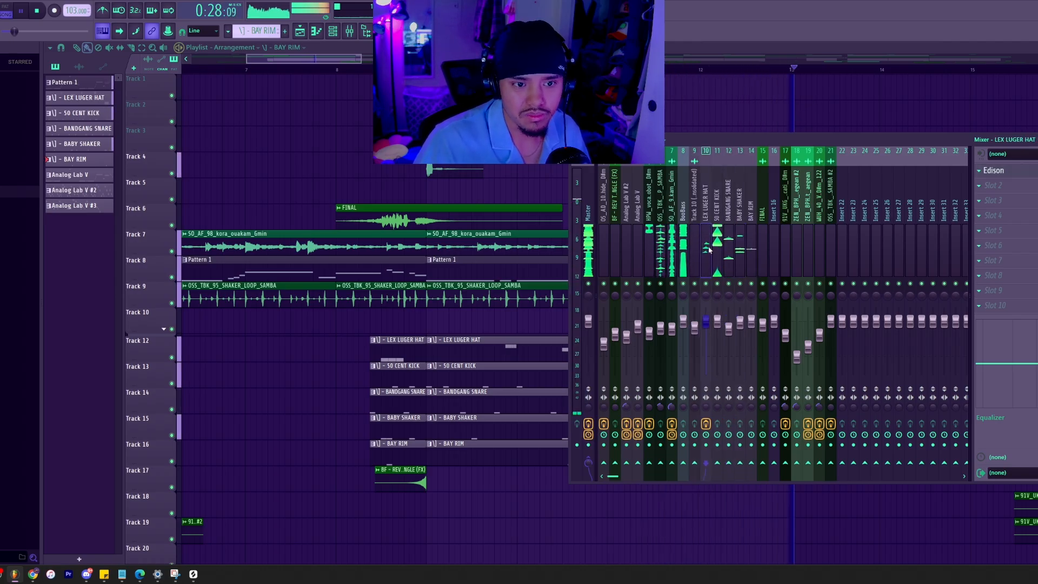
key(space)
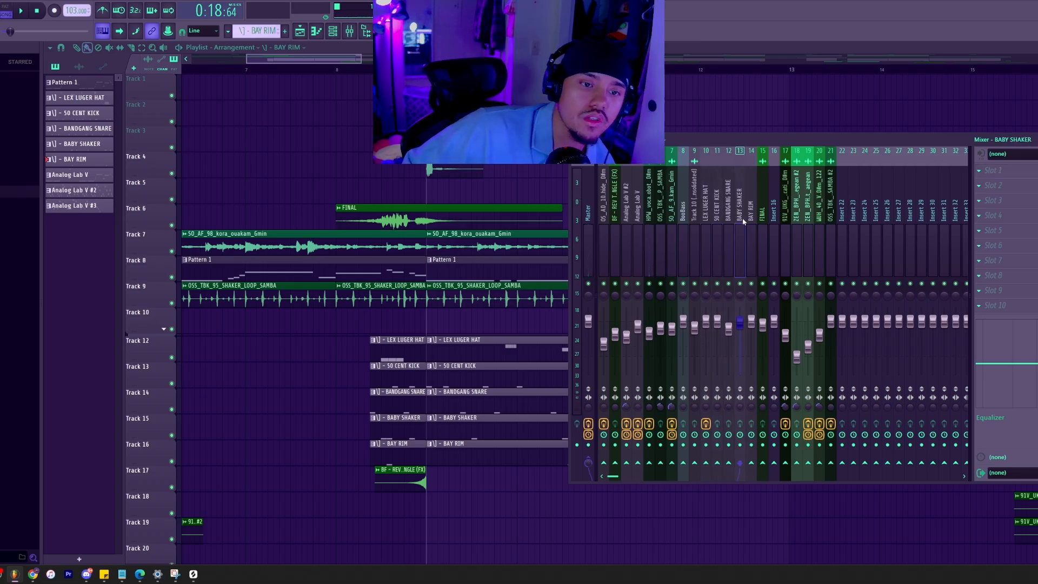
Go through the LEX LUGER HAT and BABY SHAKER mixer tracks, and look over the whole arrangement.
click(694, 213)
click(705, 217)
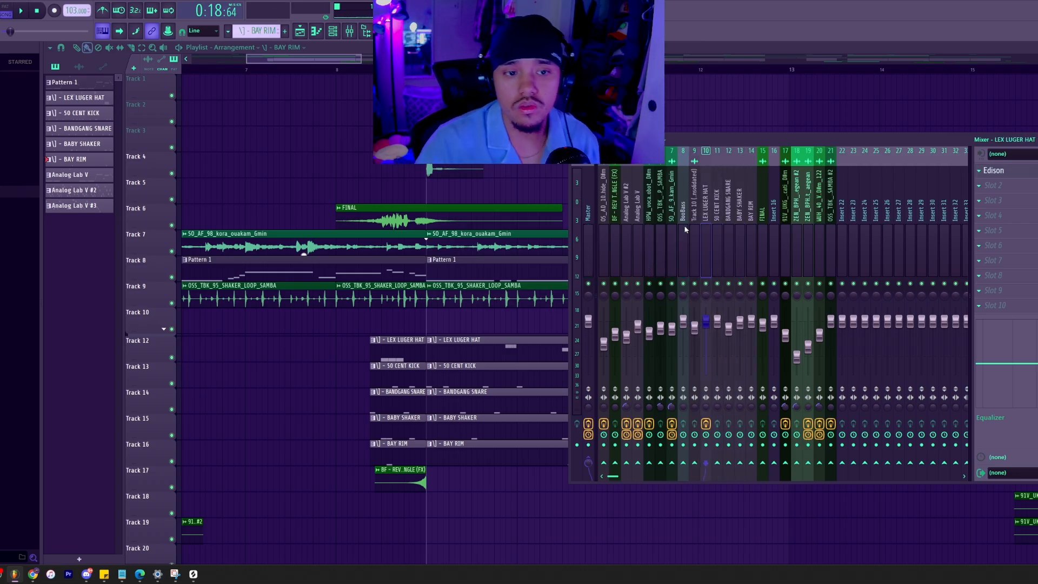
click(737, 226)
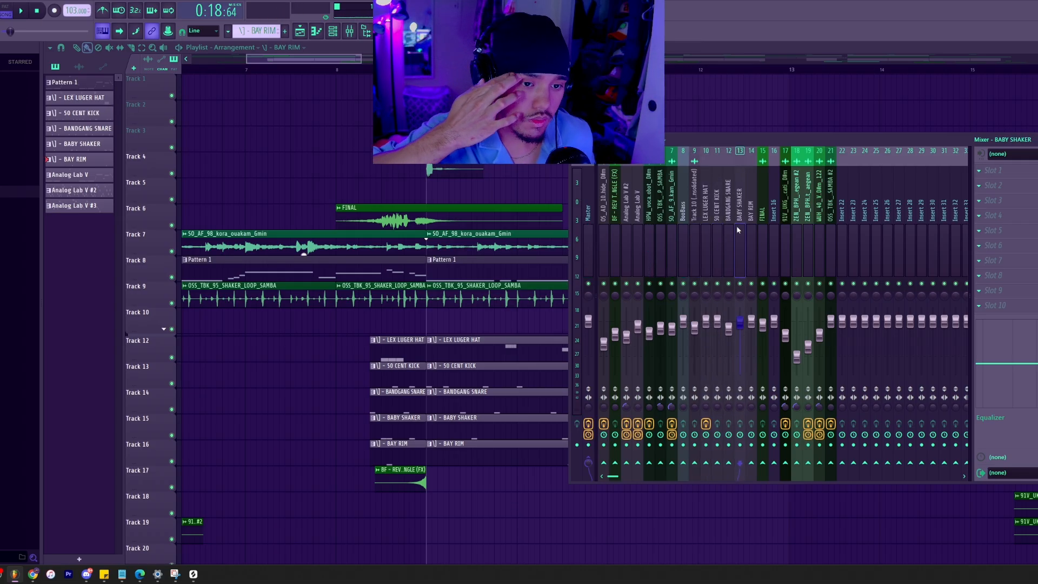
key(F9)
scroll(663, 167, down, 3)
scroll(663, 167, down, 4)
key(F9)
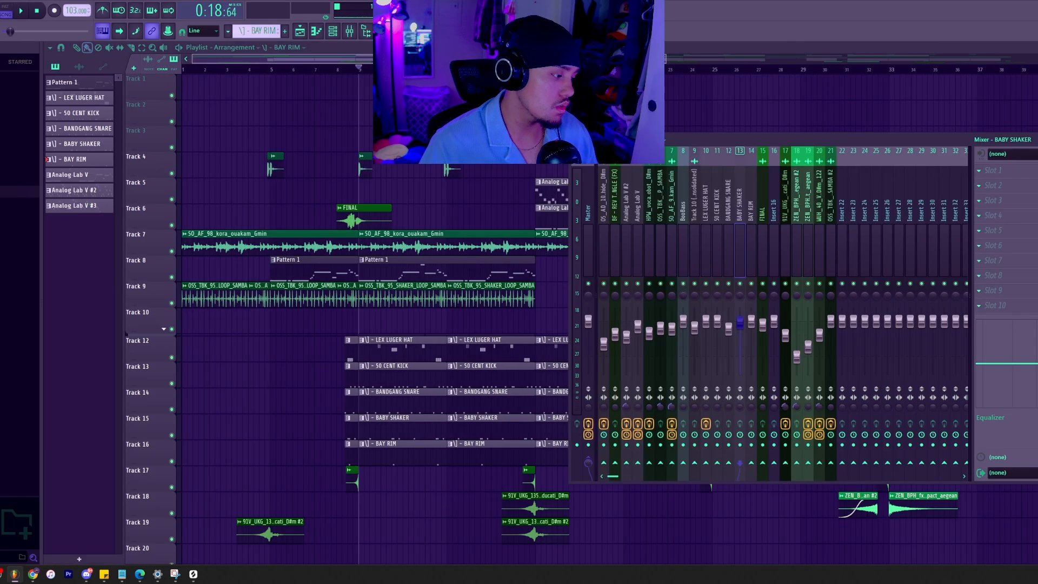
Inspect the TRS Classic Clipper settings on the Master track and close the plugin.
click(589, 220)
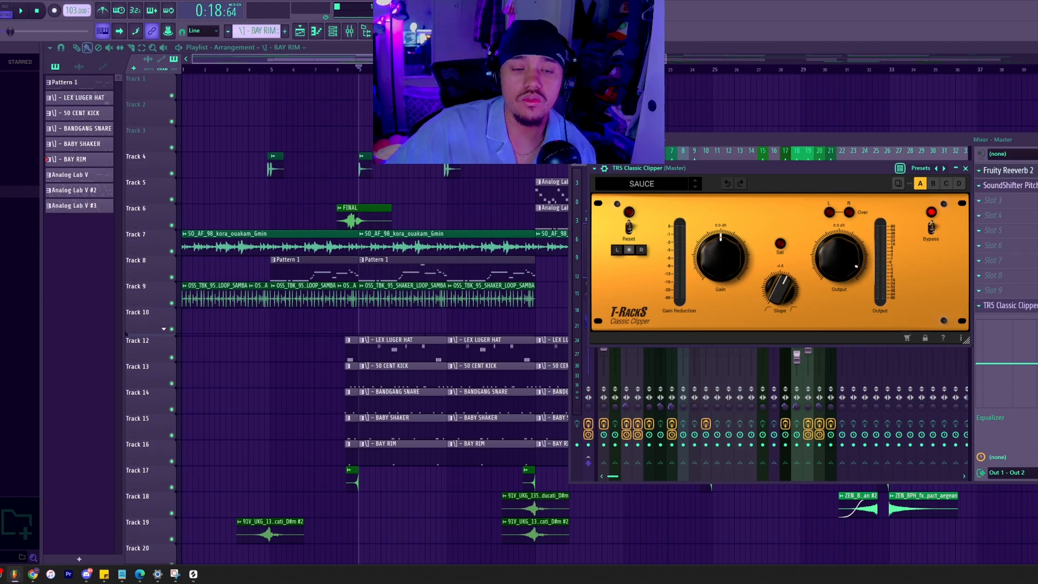
key(Escape)
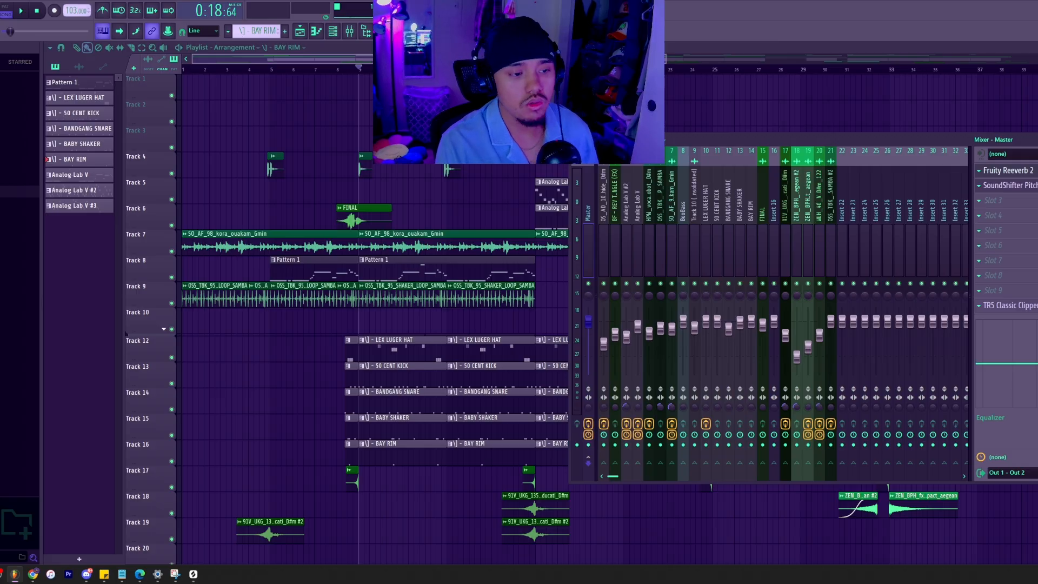
Review the effect and vocal tracks from ZEN_BPH to WUH_40_Vox in the mixer and their clips in the arrangement.
click(796, 248)
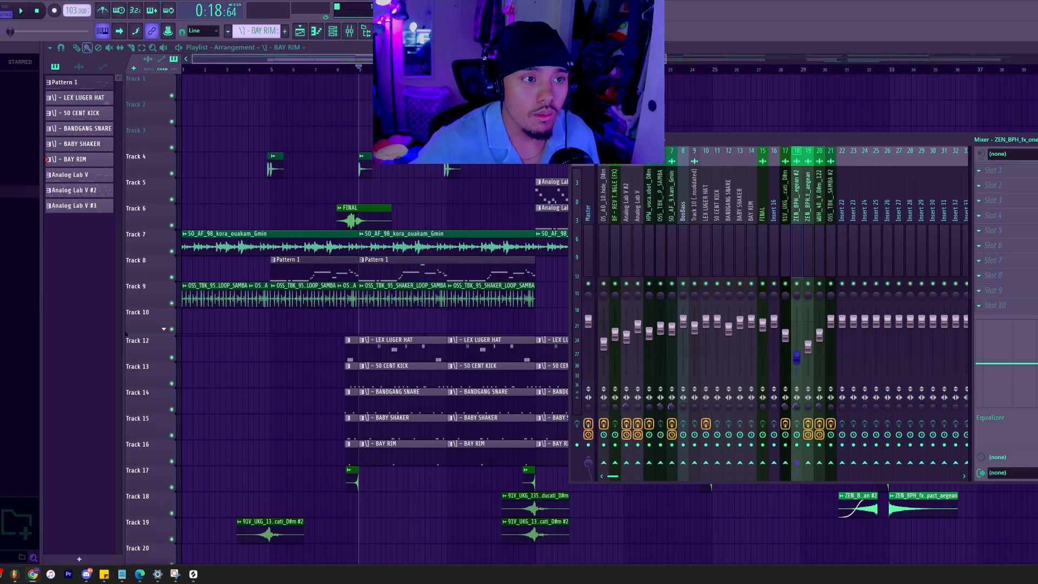
key(F9)
scroll(412, 173, right, 2)
scroll(413, 173, left, 2)
scroll(412, 173, down, 2)
click(349, 31)
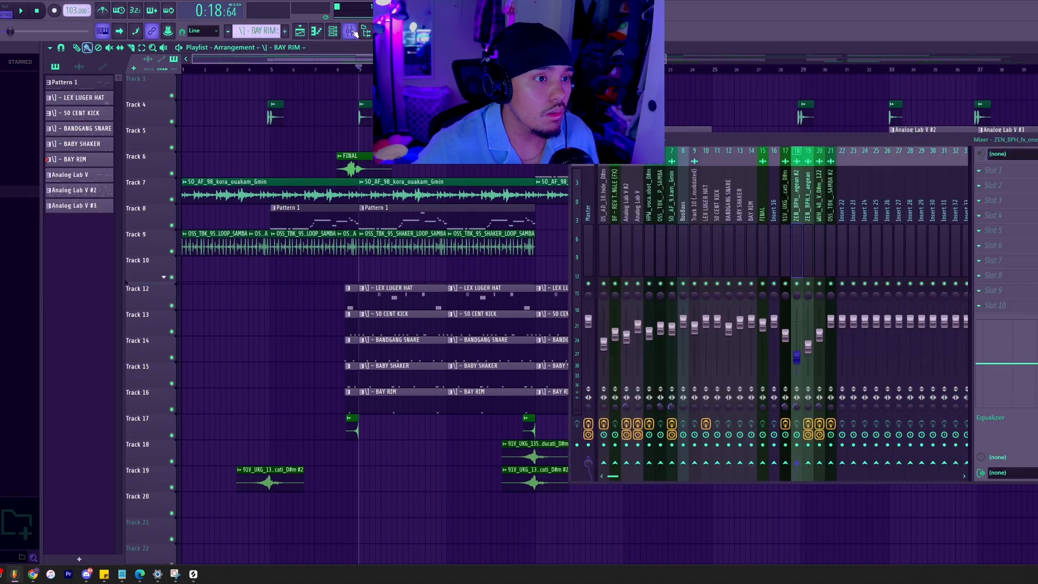
click(818, 237)
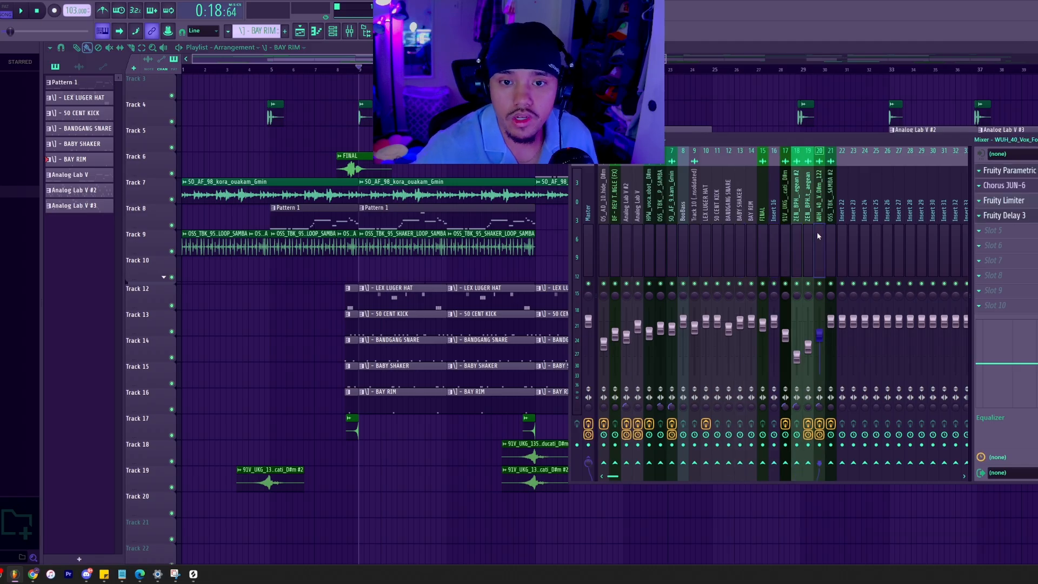
Check the arrangement again and go through the Analog Lab V #2, HPW vocal and OSS_TBK shaker mixer tracks.
mouse_move(675, 58)
mouse_down()
mouse_move(688, 58)
mouse_move(667, 51)
mouse_up()
click(349, 32)
click(350, 33)
click(350, 34)
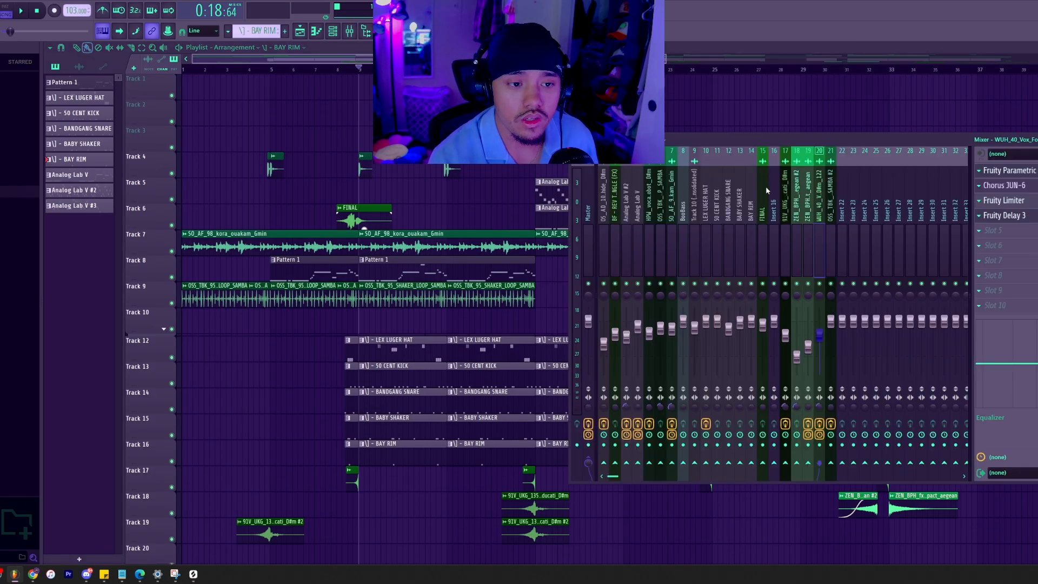
click(630, 235)
click(648, 234)
click(659, 232)
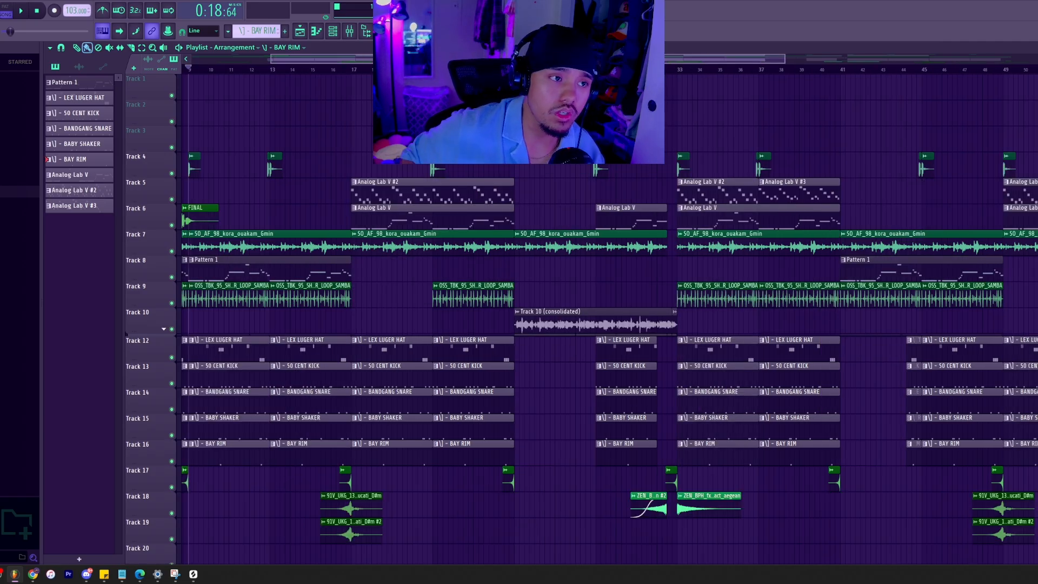
Look over the arrangement's sections and bring the mixer back up.
scroll(609, 319, left, 6)
scroll(610, 319, right, 1)
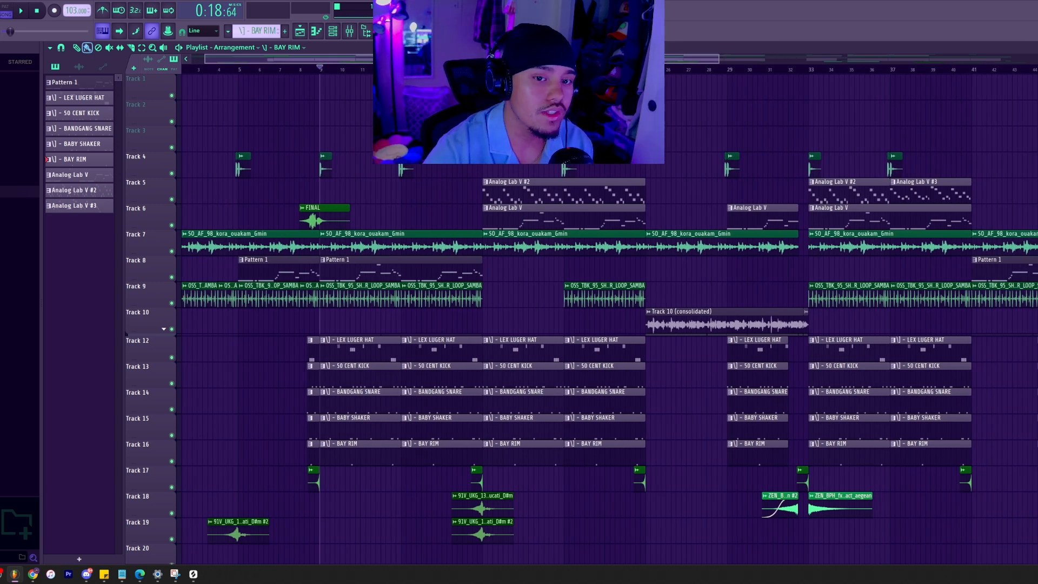
click(351, 32)
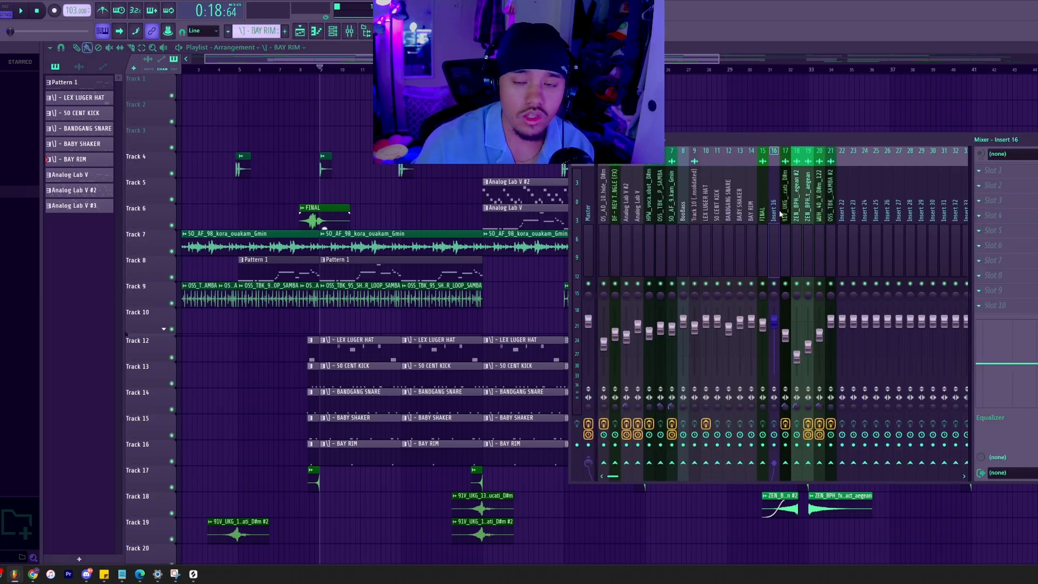